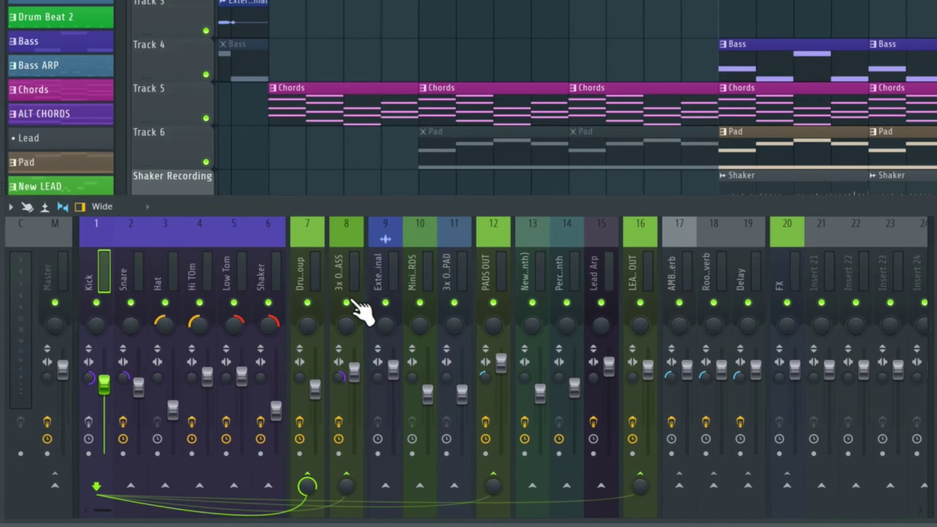
Mute the bass, PADS OUT, lead output and FX mixer tracks (8, 12, 16 and 20), and play back the drums alone.
click(346, 303)
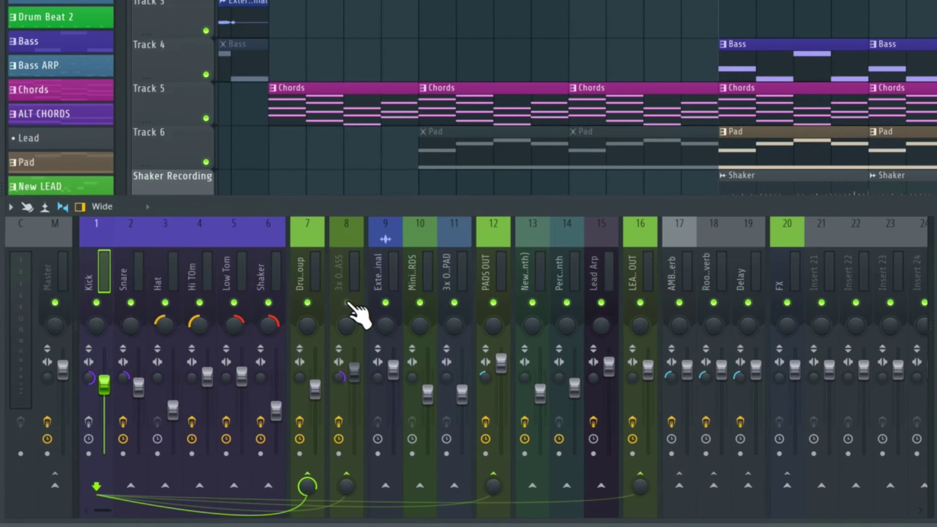
click(493, 303)
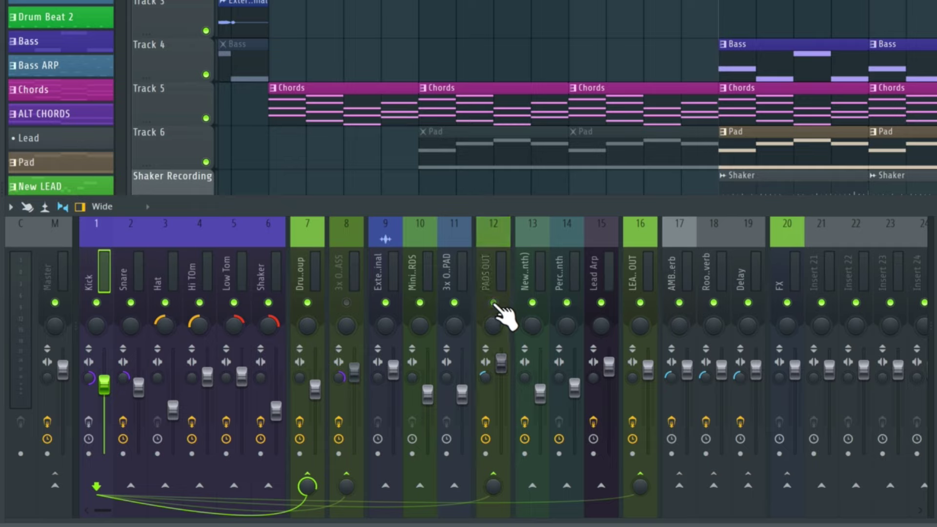
click(640, 303)
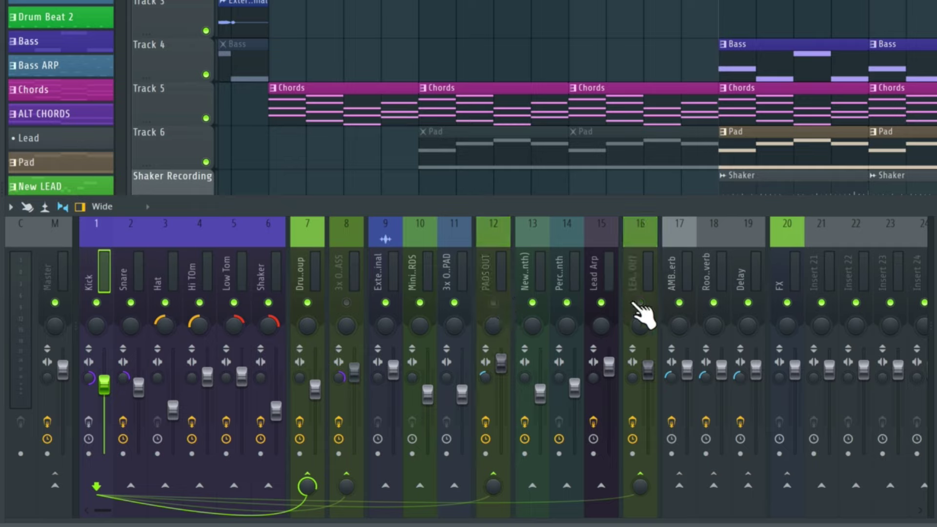
click(789, 303)
key(space)
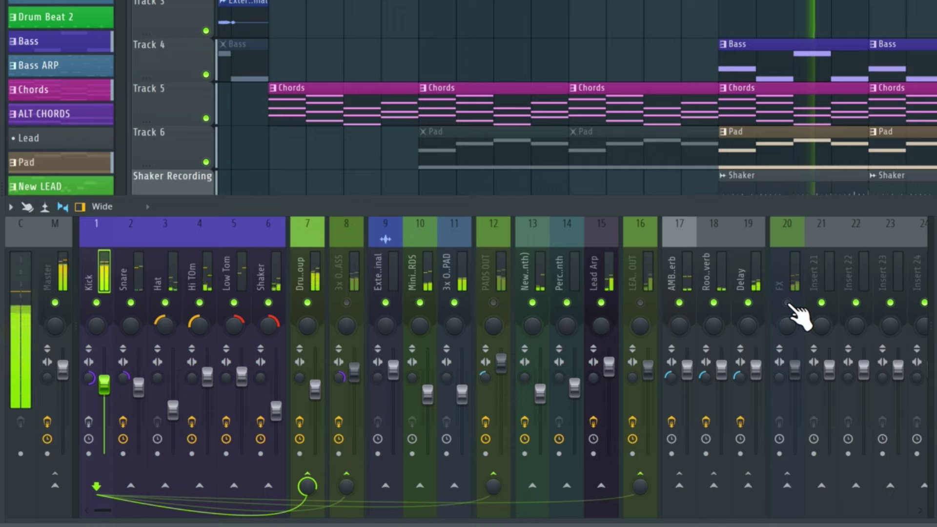
key(space)
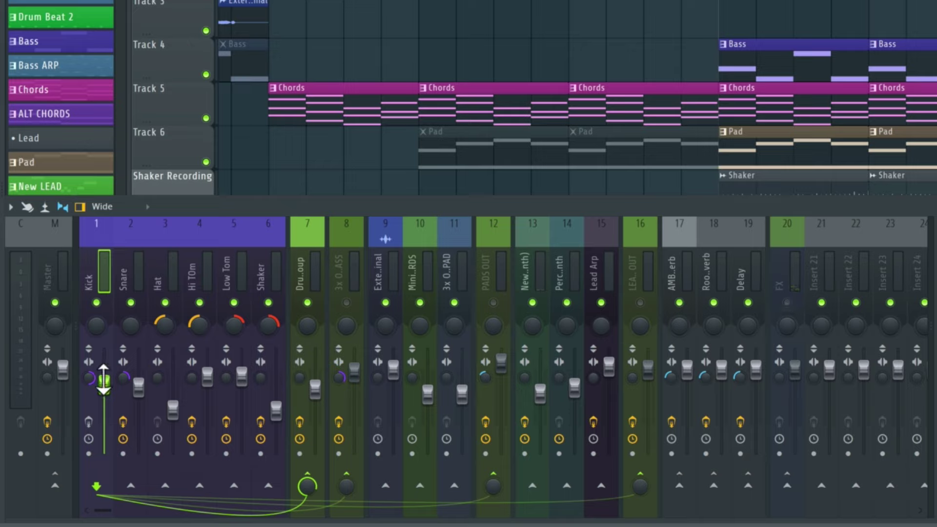
Reset the volume faders of the Kick, Snare, Hat, Hi Tom, Low Tom and Shaker tracks to their default level.
scroll(104, 378, up, 3)
alt+click(140, 377)
alt+click(169, 371)
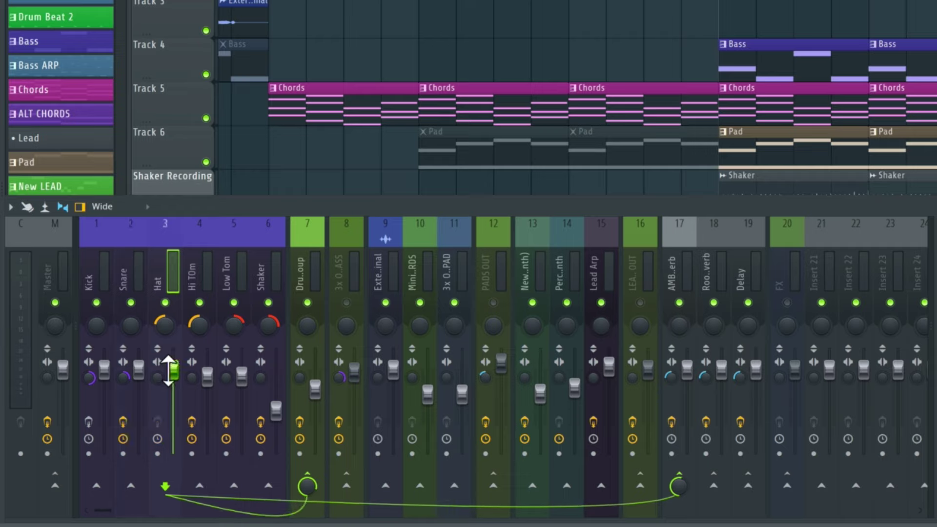
alt+click(208, 374)
alt+click(242, 376)
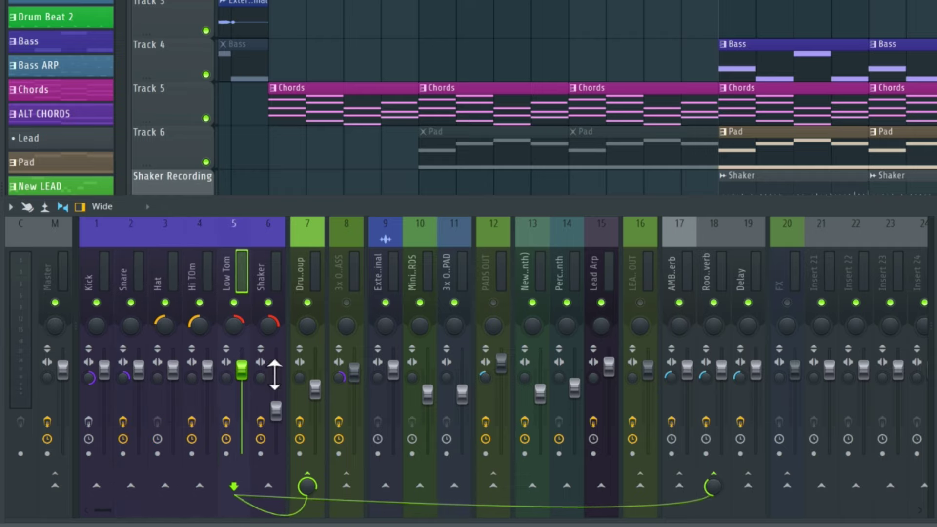
alt+click(276, 410)
Reset the panning of the Shaker, Low Tom, Hi Tom and Hat tracks and the stereo separation of the Snare and Kick.
alt+click(272, 326)
alt+click(236, 325)
alt+click(196, 326)
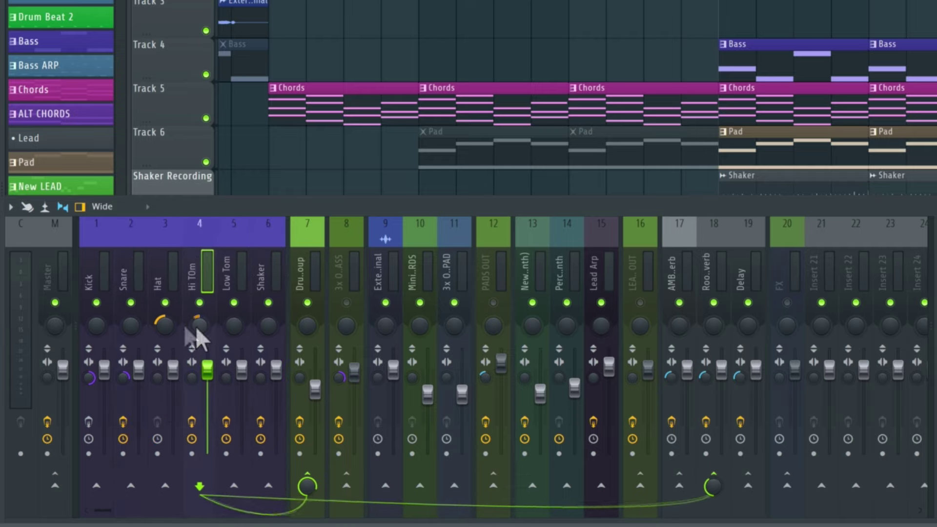
alt+click(167, 324)
alt+click(124, 378)
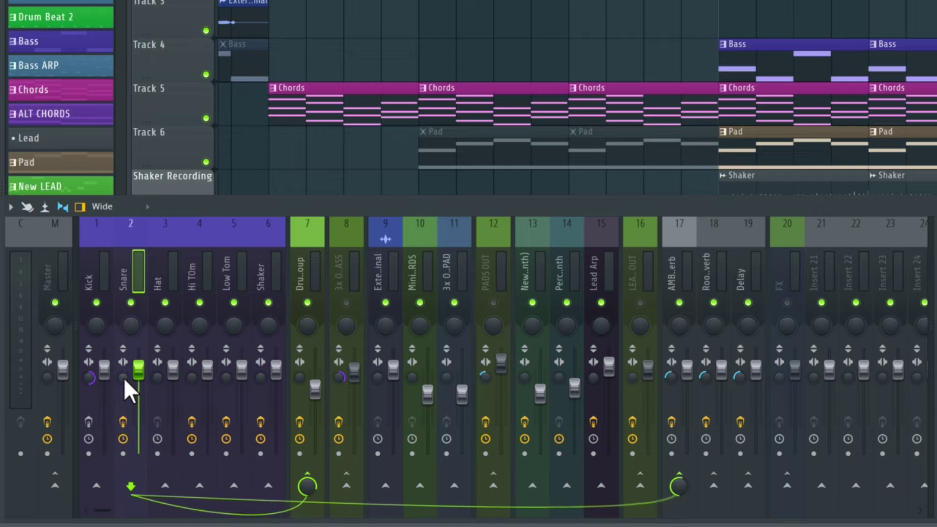
alt+click(90, 379)
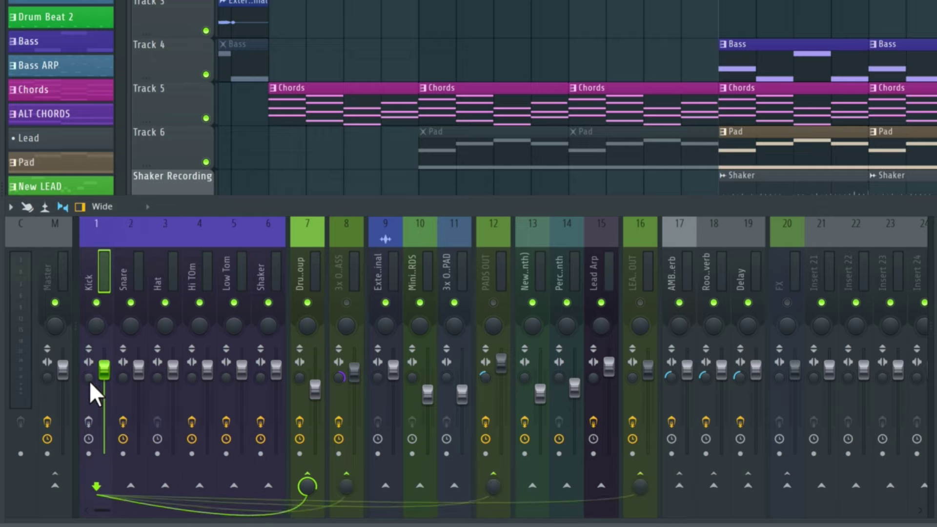
Play back the drum section to hear the balance with all drum levels and panning at default.
key(space)
key(space)
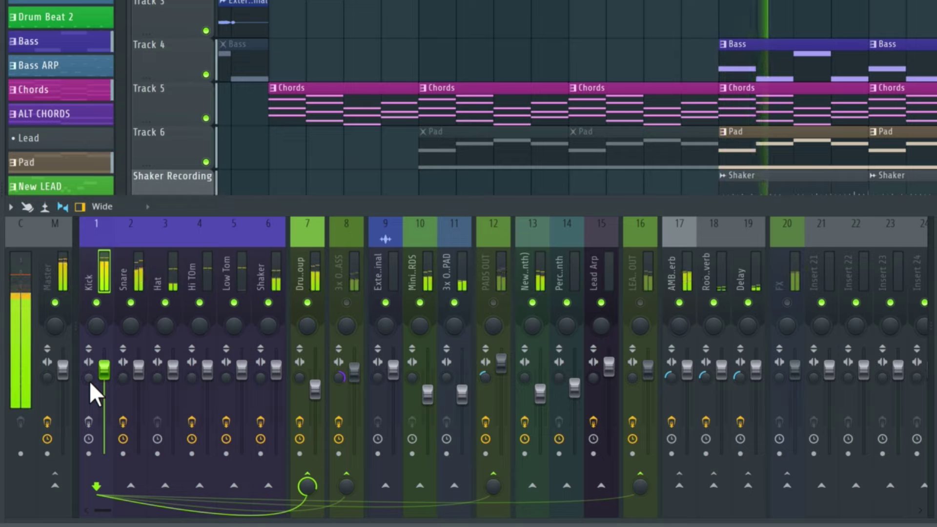
key(space)
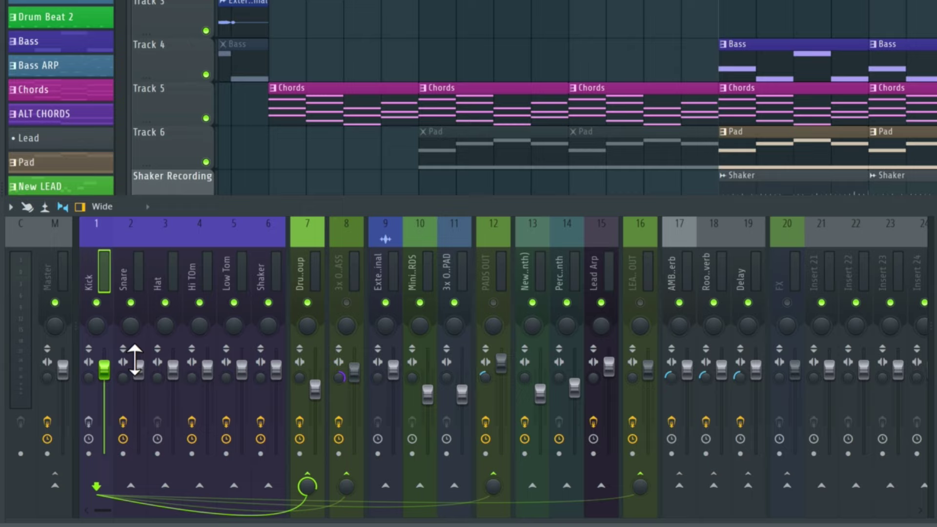
Pull the Snare, Hat, Hi Tom, Low Tom and Shaker faders fully down and play back the Kick alone.
drag(136, 363, 138, 451)
click(173, 375)
drag(173, 376, 172, 453)
drag(210, 373, 207, 453)
drag(241, 370, 241, 453)
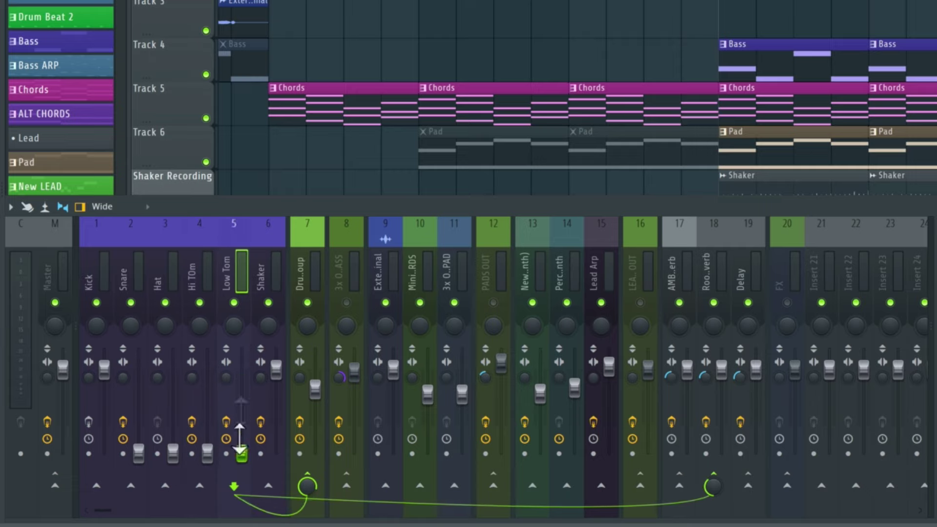
drag(276, 369, 276, 453)
key(space)
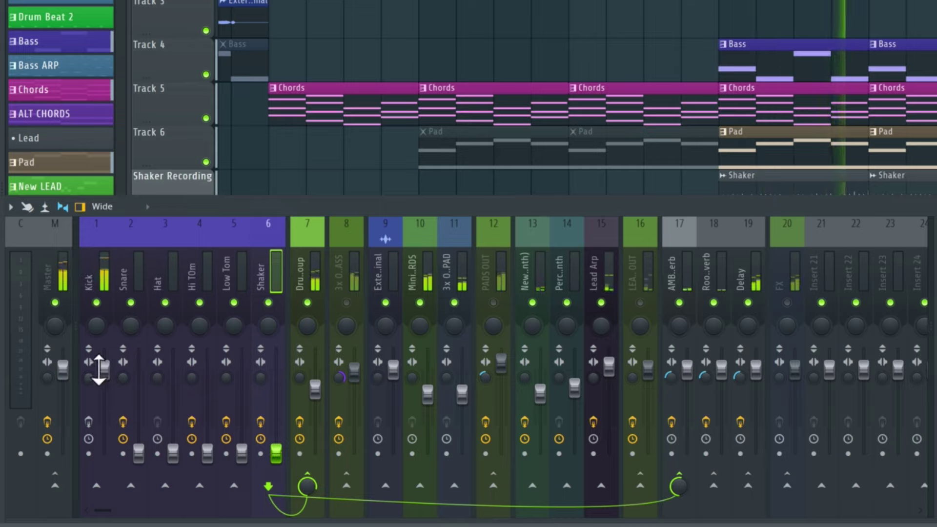
key(space)
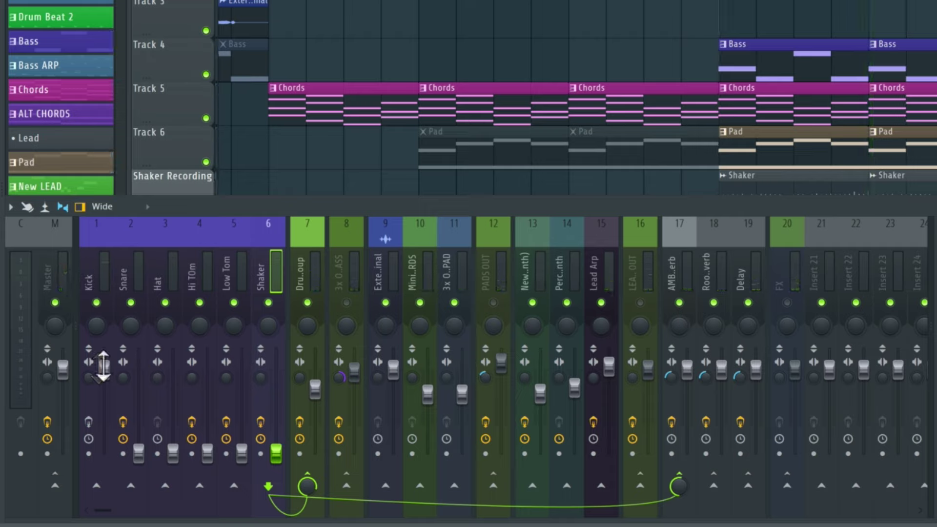
Lower the Kick fader slightly below its default level and play back the loop to check the Kick's volume.
click(103, 366)
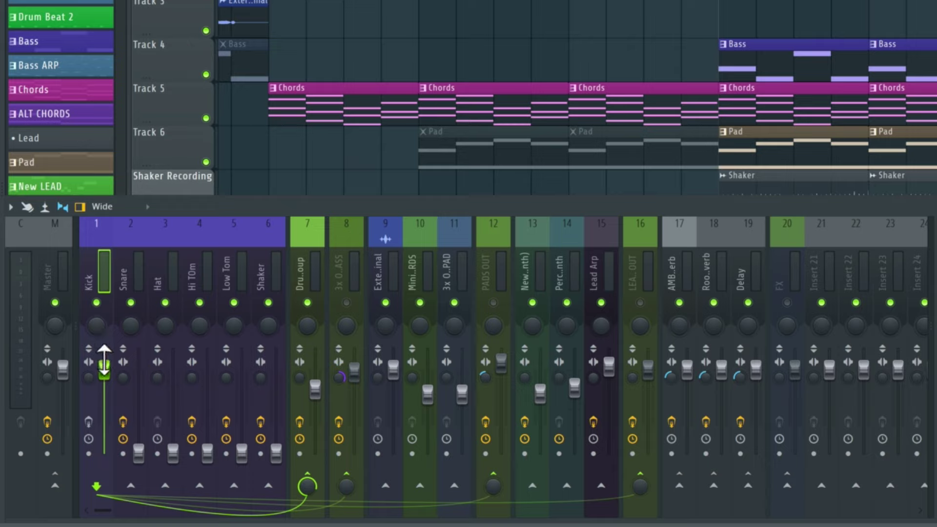
drag(104, 362, 102, 375)
key(space)
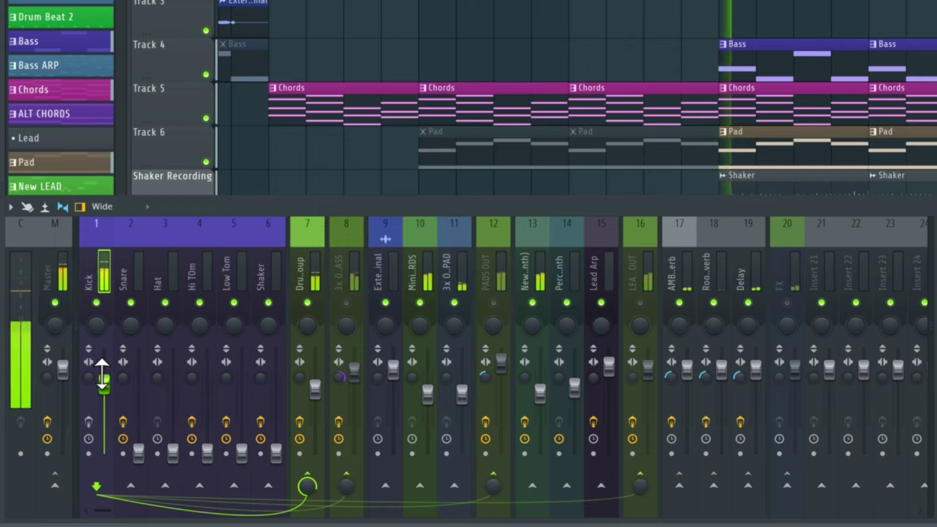
key(space)
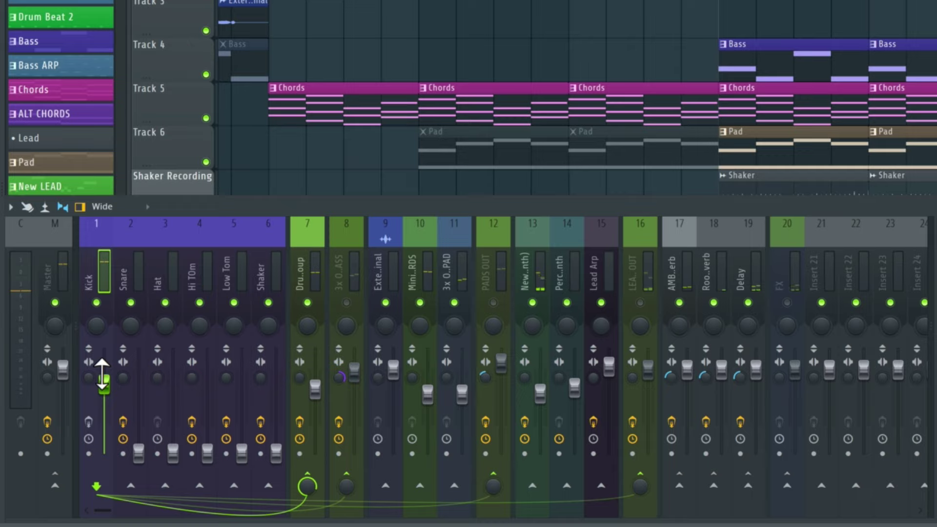
key(space)
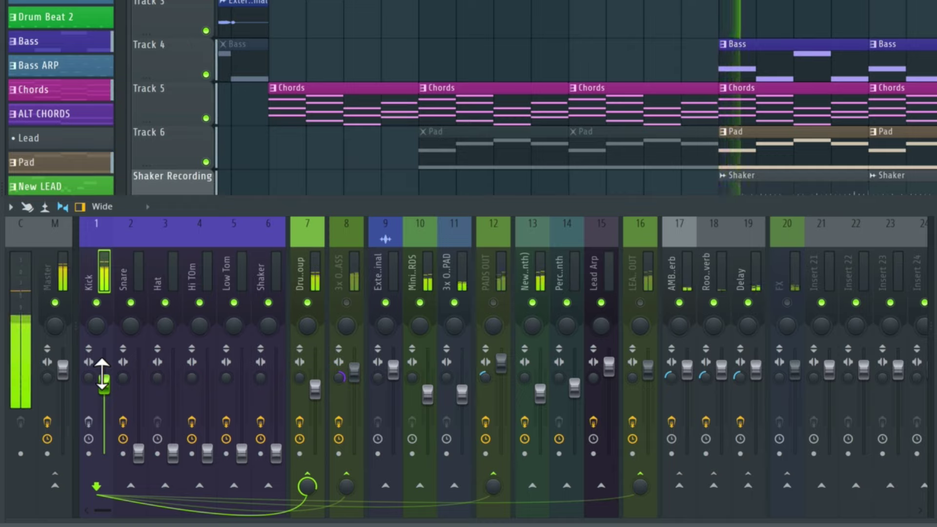
key(space)
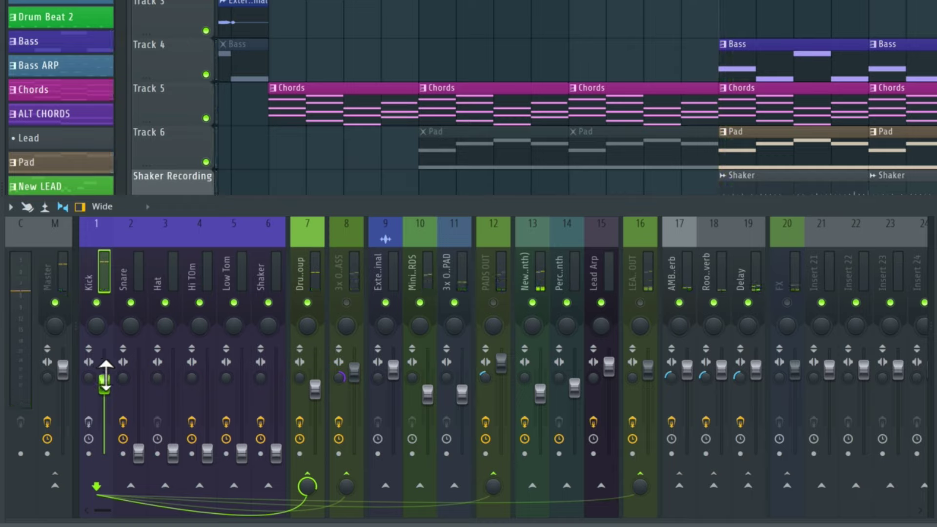
Raise the Snare fader during playback until it sits at about the same height as the Kick fader.
key(space)
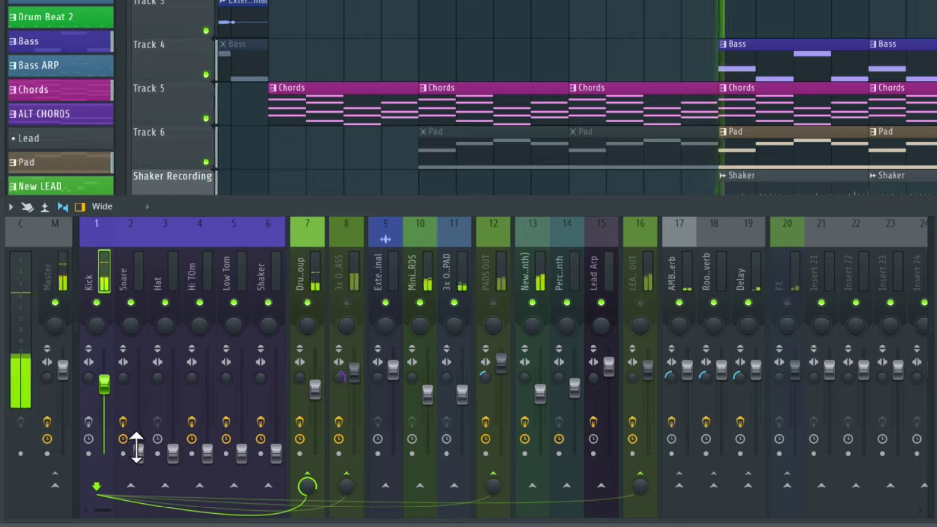
drag(136, 446, 139, 383)
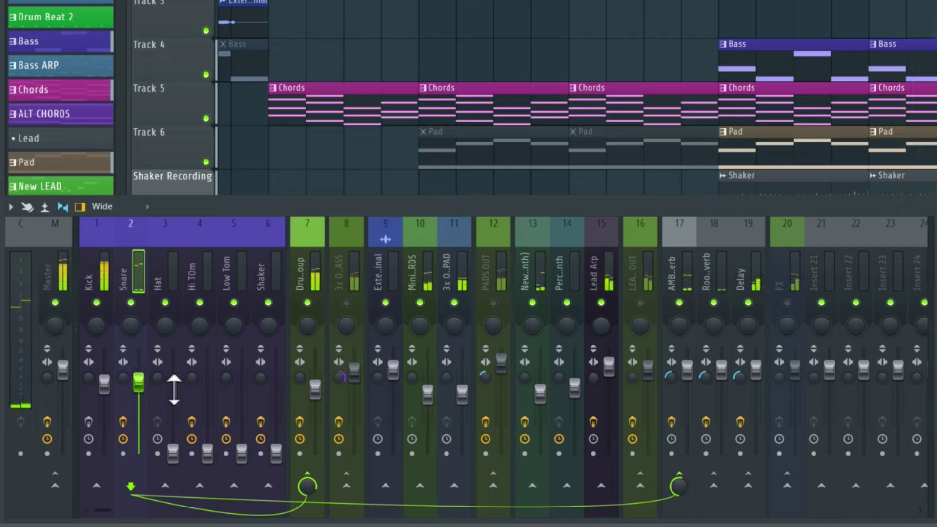
key(space)
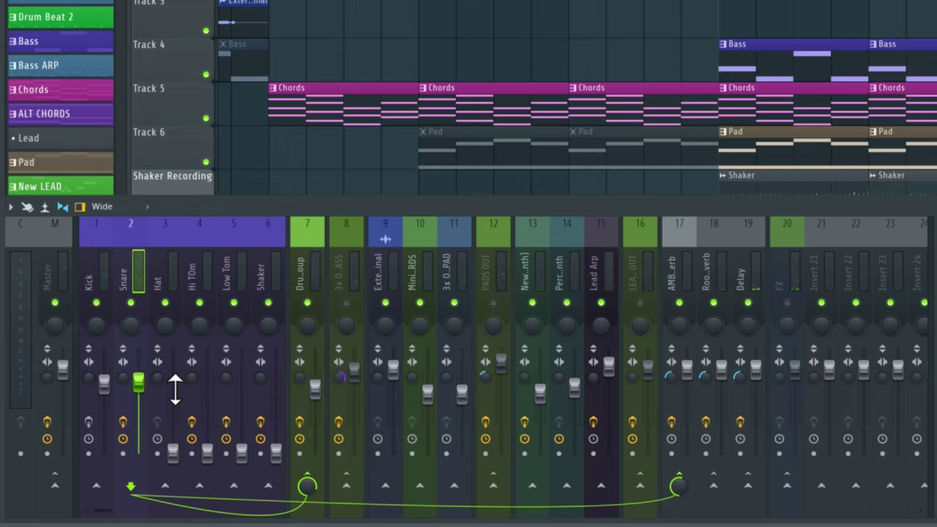
Bring the Hat fader up to a little under halfway during playback, well below the Kick and Snare.
key(space)
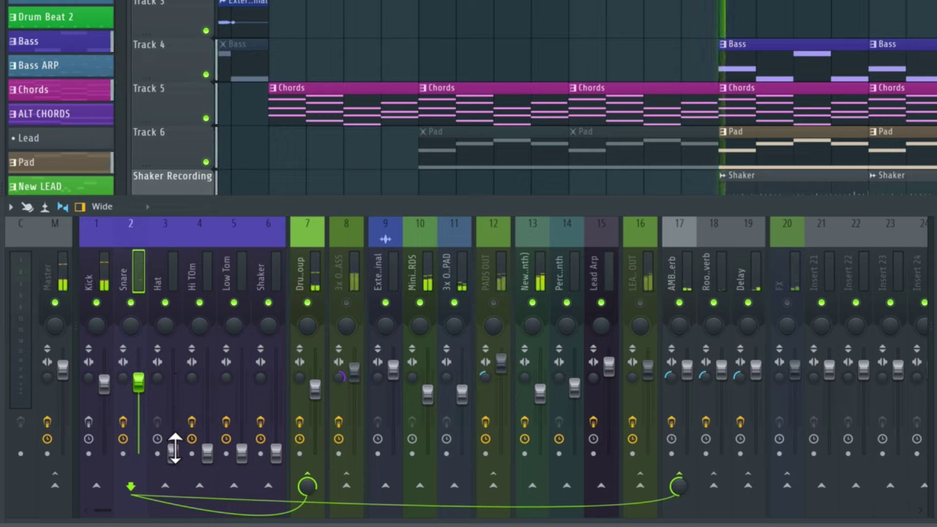
drag(175, 452, 172, 419)
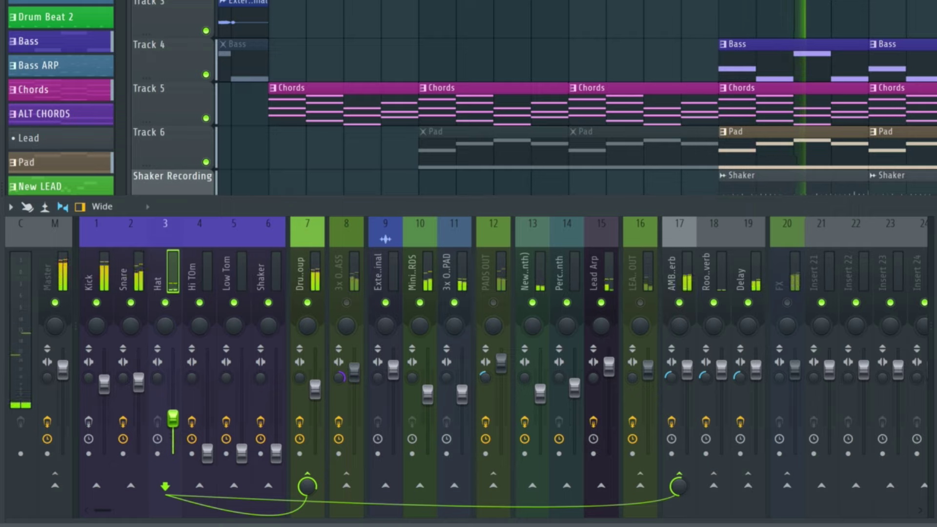
drag(172, 419, 174, 412)
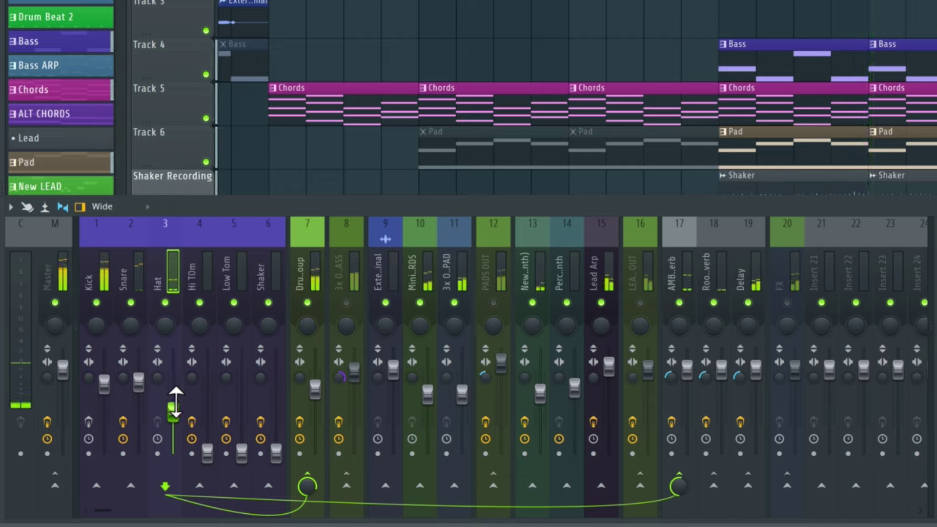
key(space)
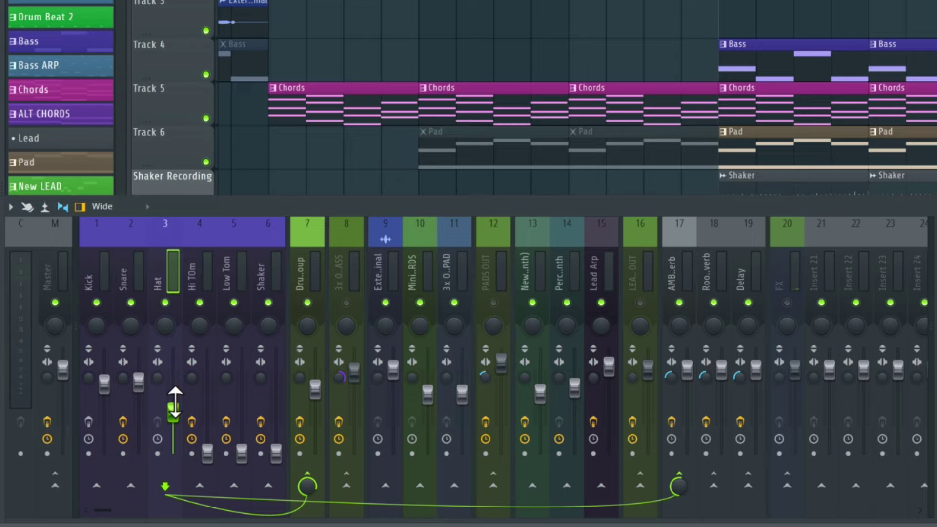
Raise the Hi Tom fader to about the Snare fader's height and the Low Tom fader slightly below it during playback.
key(space)
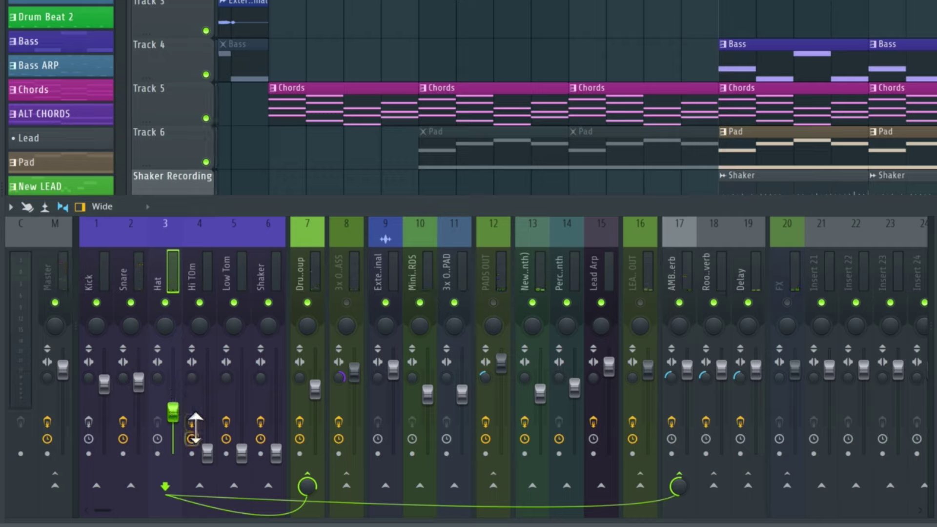
key(space)
drag(207, 454, 207, 374)
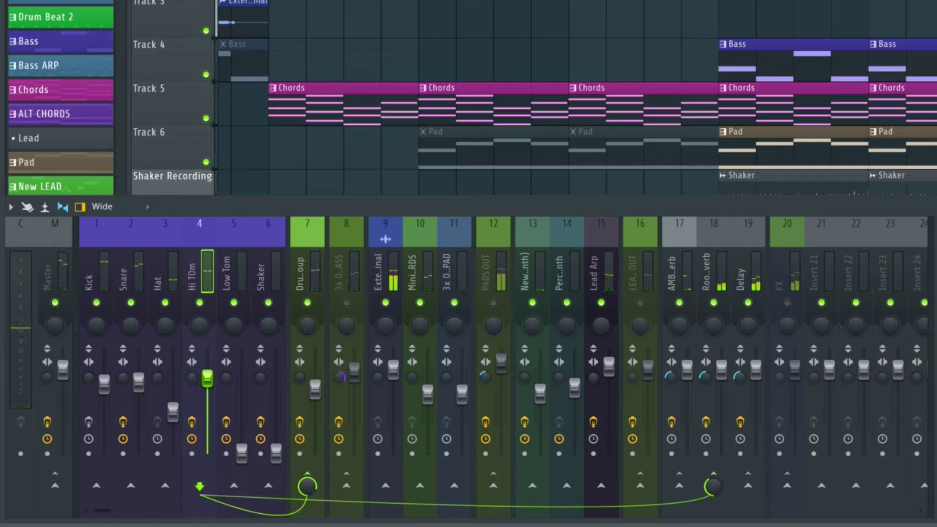
drag(241, 454, 242, 391)
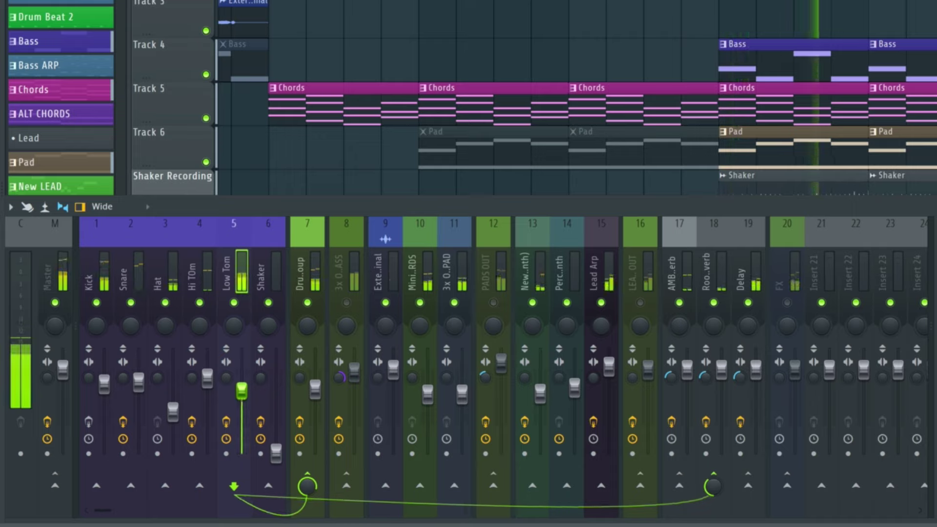
drag(242, 390, 242, 382)
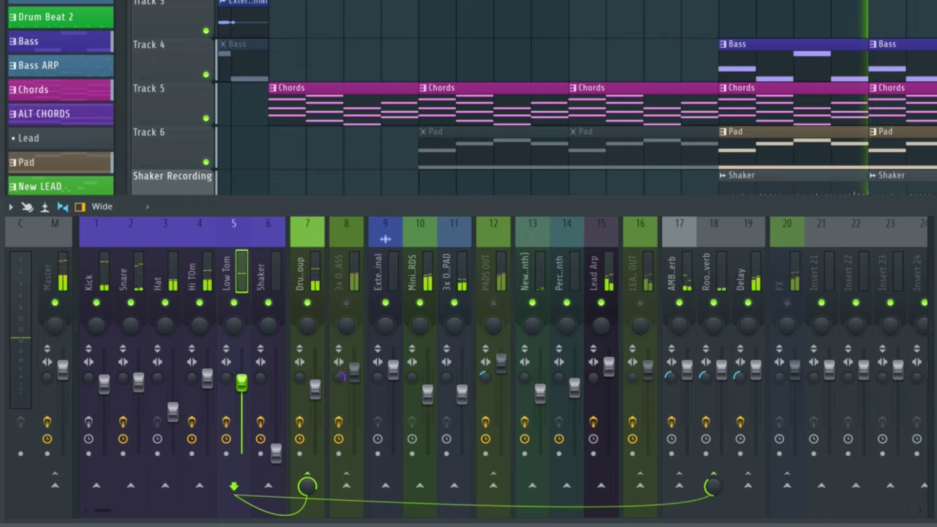
click(207, 380)
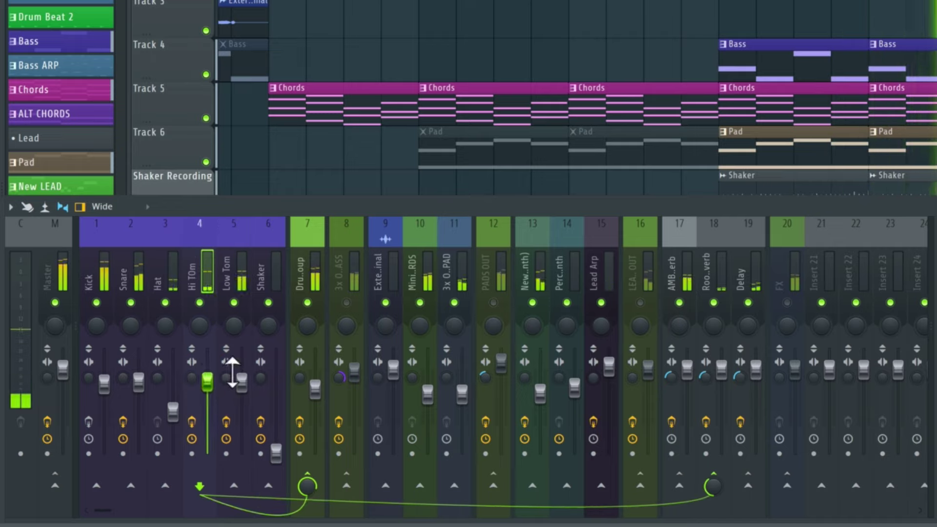
drag(241, 382, 241, 388)
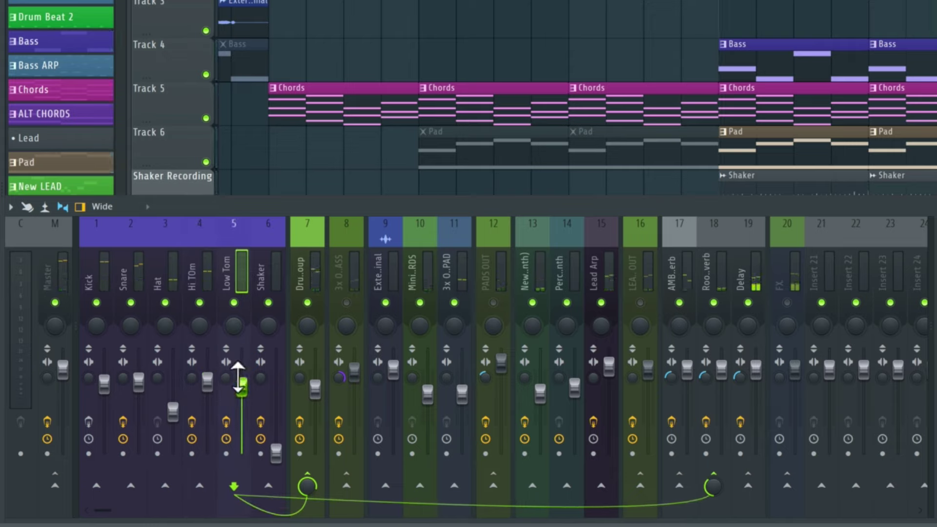
Bring the Shaker fader up to about the Hat fader's height and nudge the Hat fader slightly higher.
drag(273, 445, 276, 411)
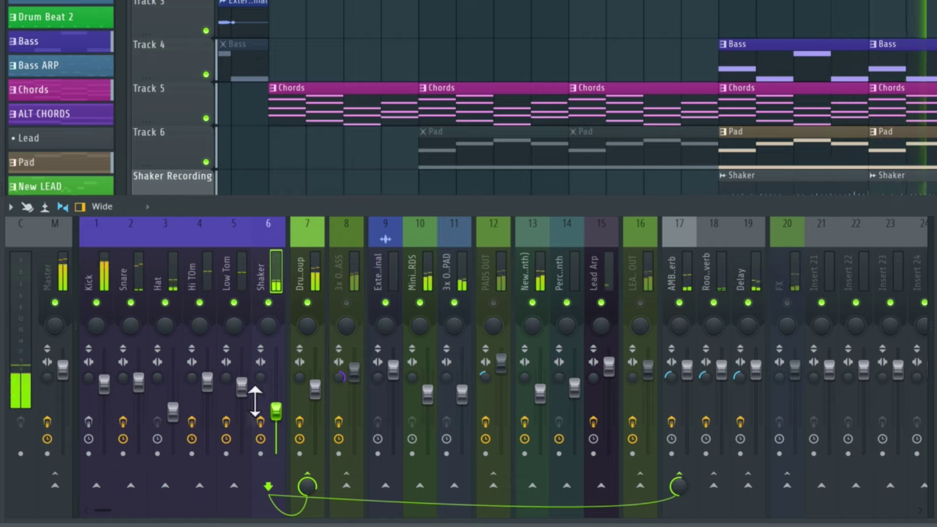
click(172, 394)
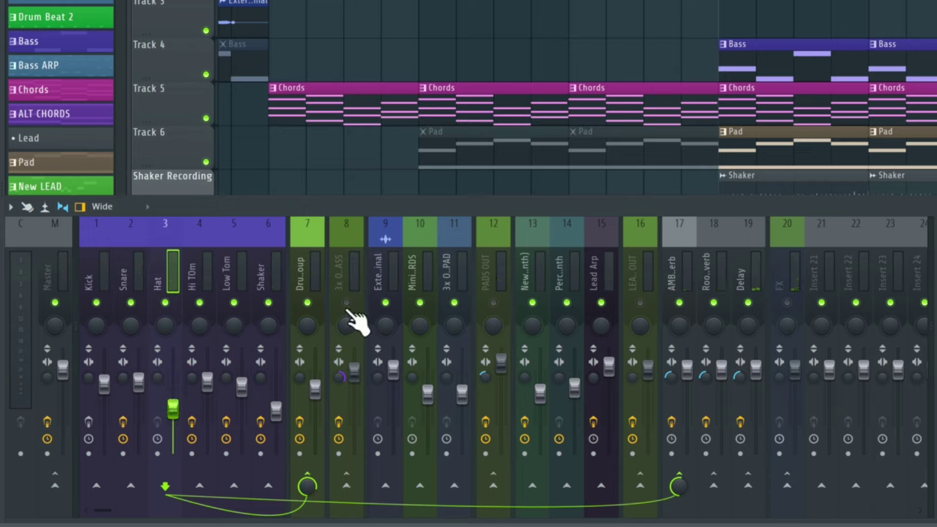
Unmute the bass track 8, PADS OUT track 12, lead output track 16 and FX track 20, and play the full mix.
click(493, 304)
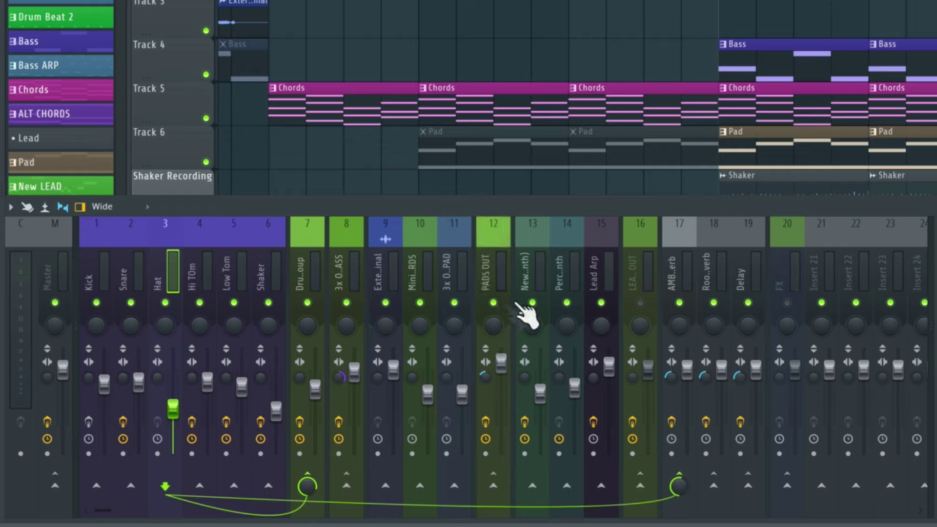
click(640, 303)
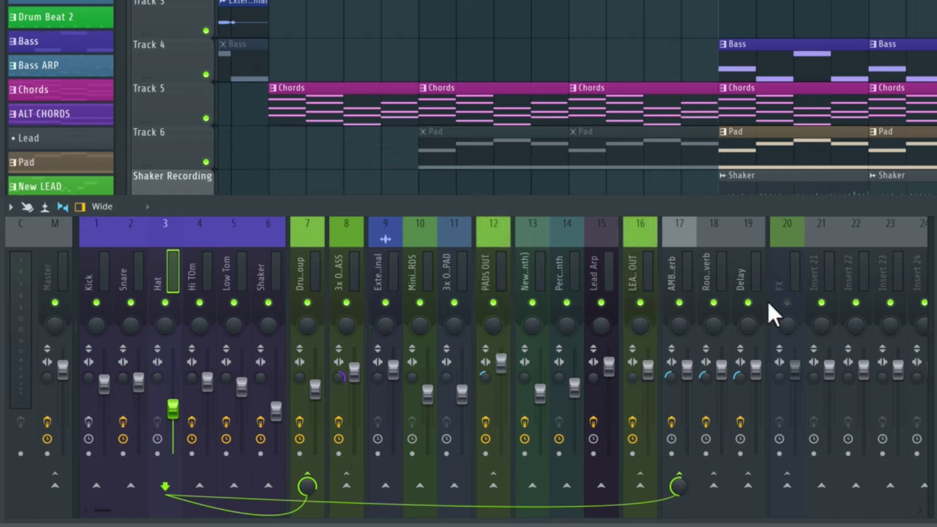
key(space)
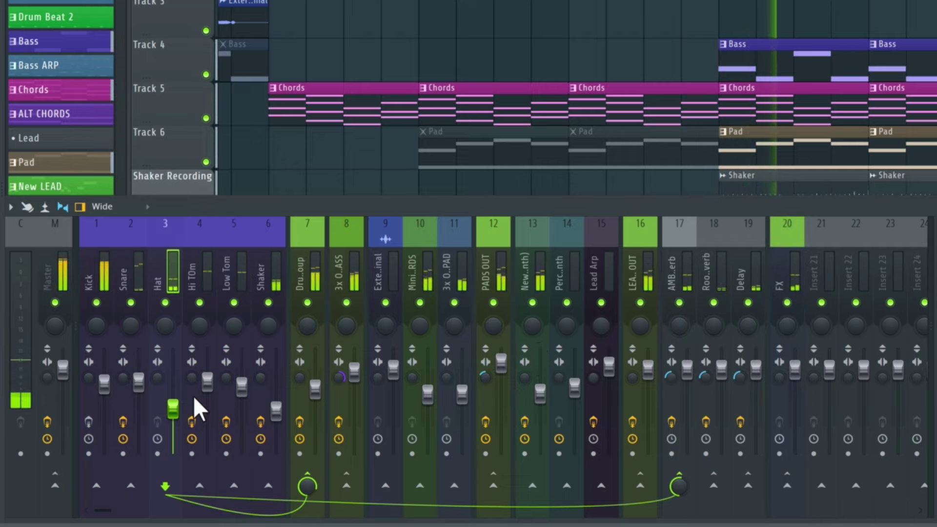
Fine-tune the drums against the full mix, raising the Kick fader slightly and lowering the Snare, Hat and Shaker faders slightly.
click(101, 382)
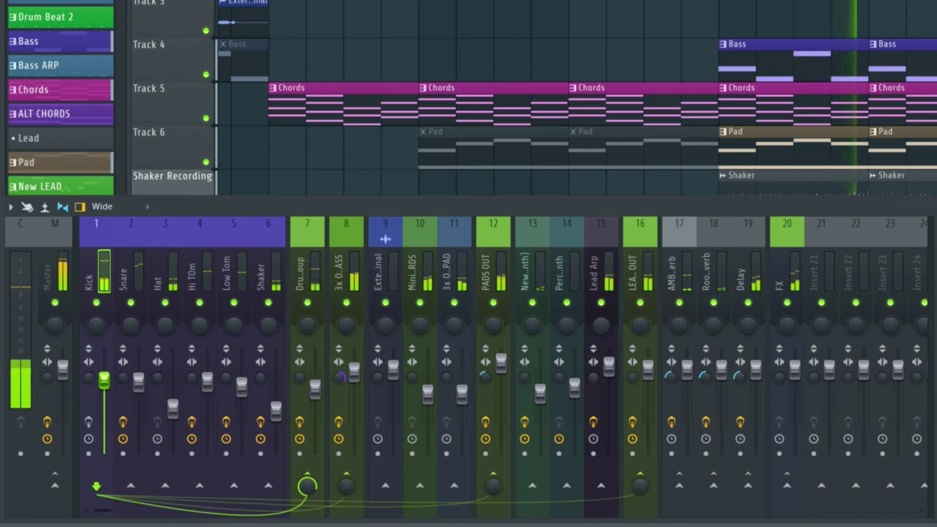
click(137, 380)
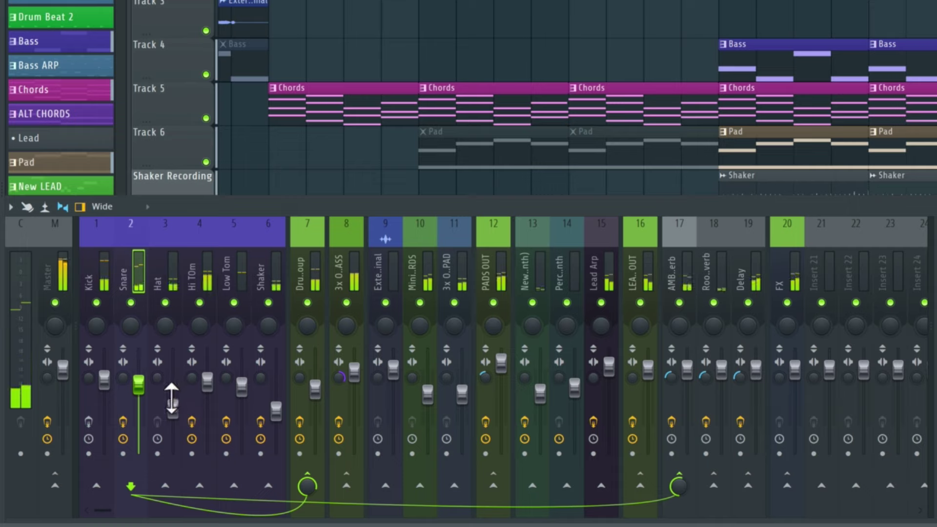
click(173, 409)
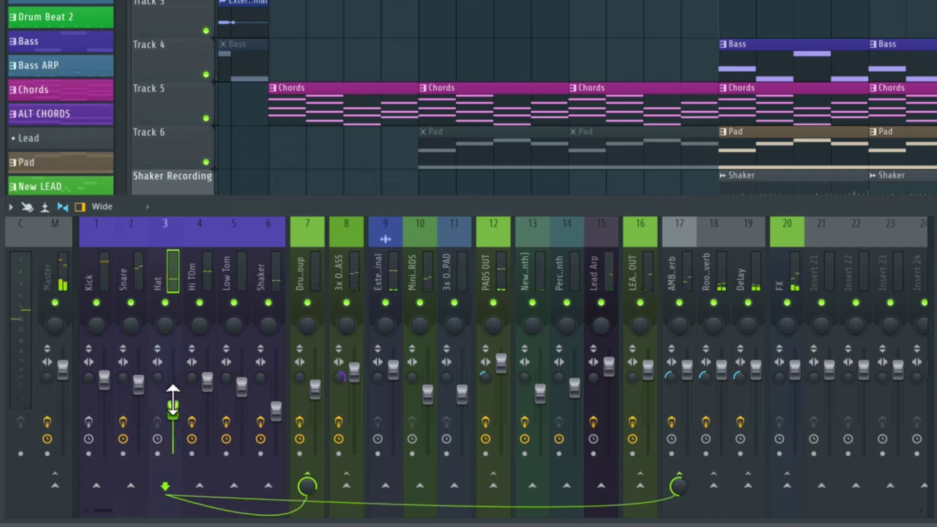
click(276, 412)
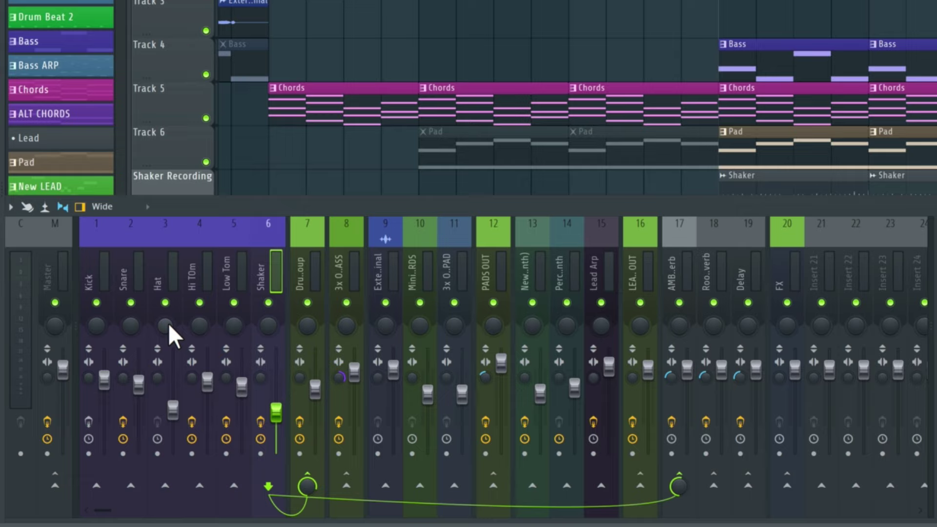
Pan the Hat partly left and the Shaker partly right while listening to the mix.
key(space)
drag(168, 323, 169, 336)
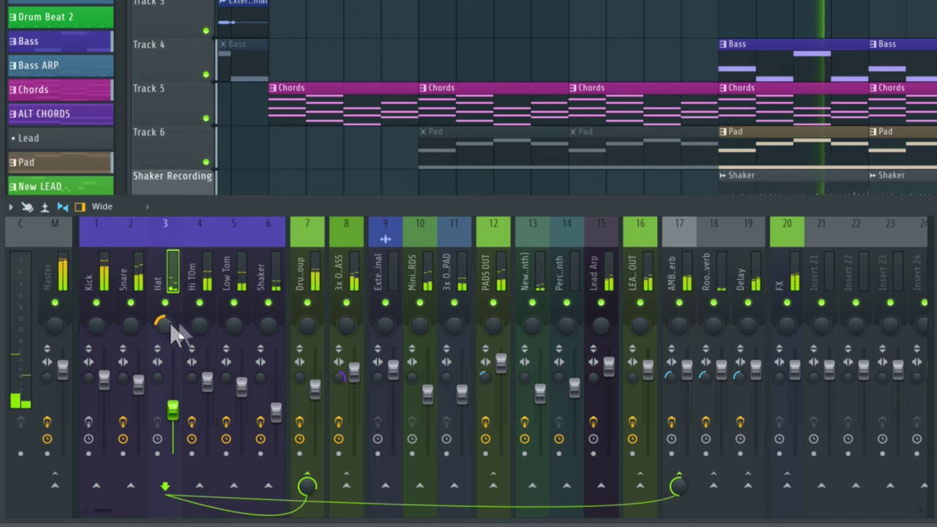
drag(271, 327, 270, 318)
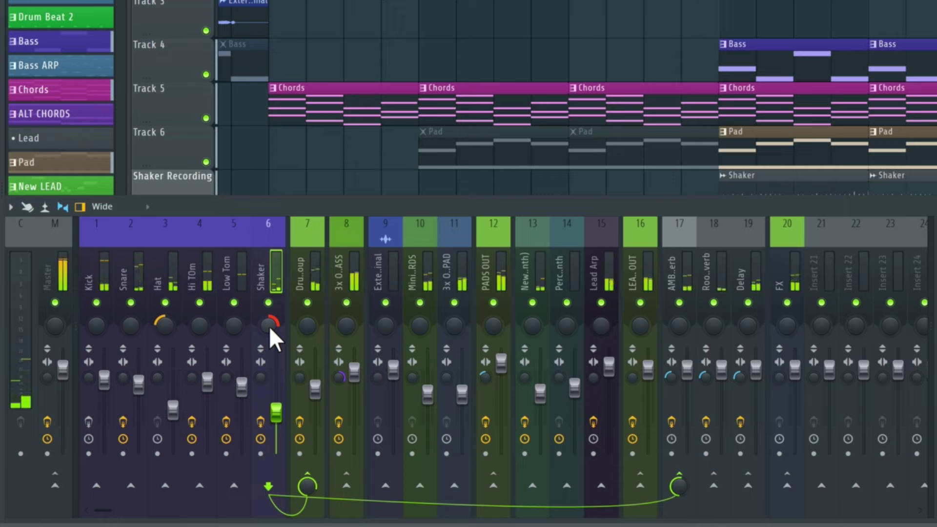
key(space)
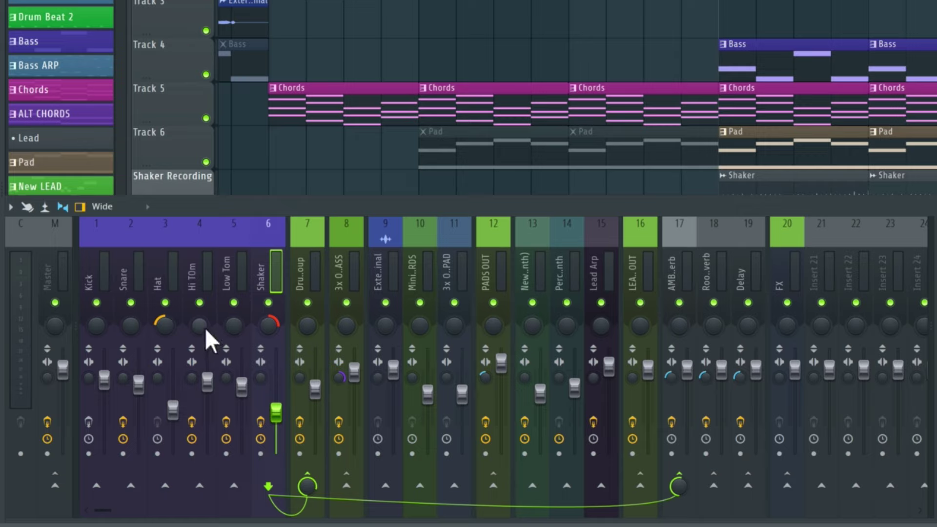
Pan the Hi Tom partly left and the Low Tom partly right during playback, and raise the Low Tom fader slightly above the Hi Tom's.
key(space)
drag(197, 326, 198, 337)
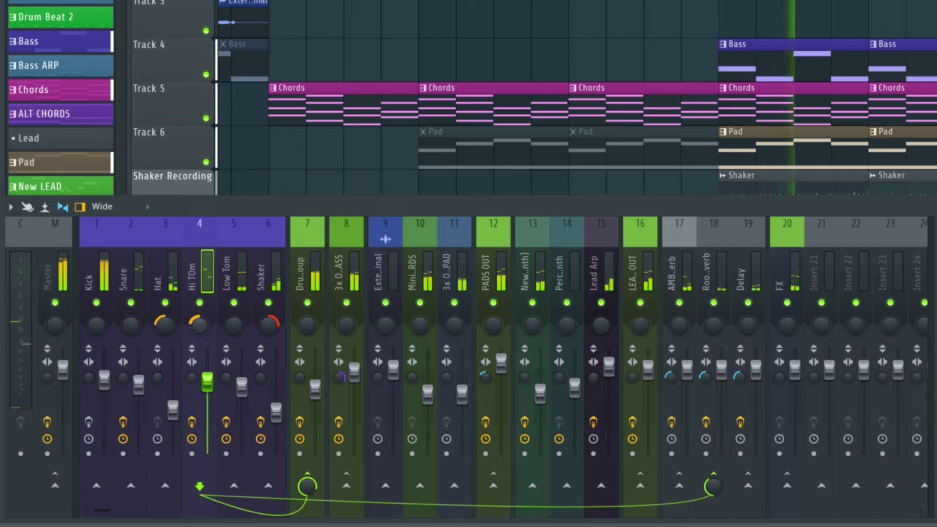
click(236, 324)
drag(235, 325, 234, 313)
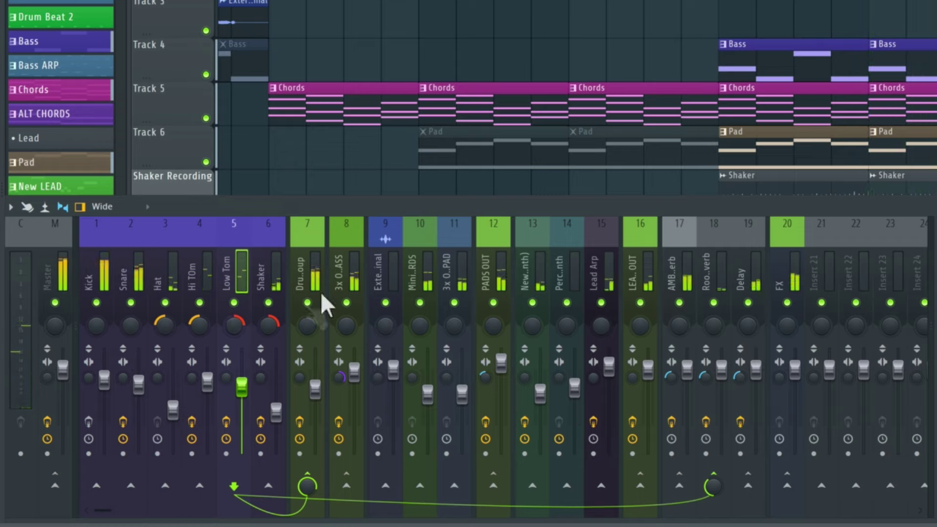
drag(241, 386, 241, 382)
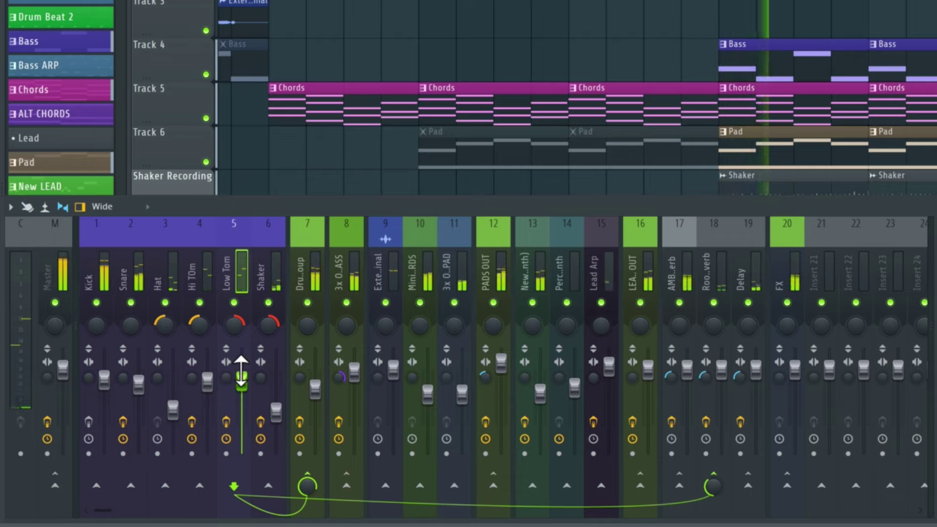
drag(241, 382, 241, 378)
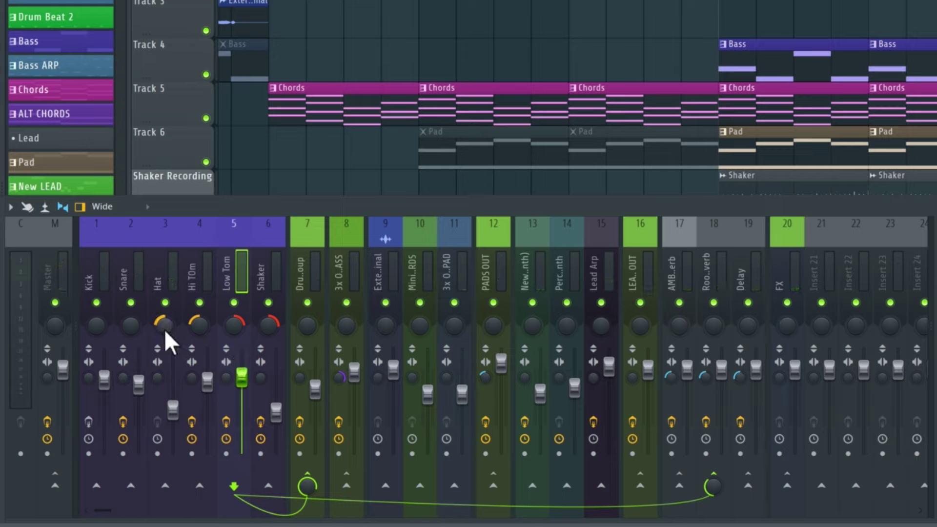
Widen the panning to fully left on the Hat and fully right on the Shaker during playback.
key(space)
drag(164, 329, 164, 366)
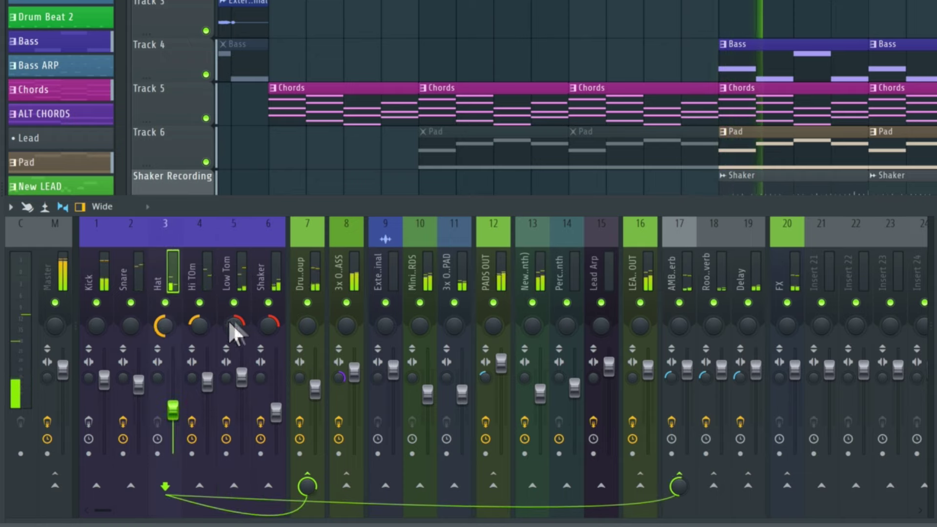
click(269, 324)
drag(269, 323, 269, 308)
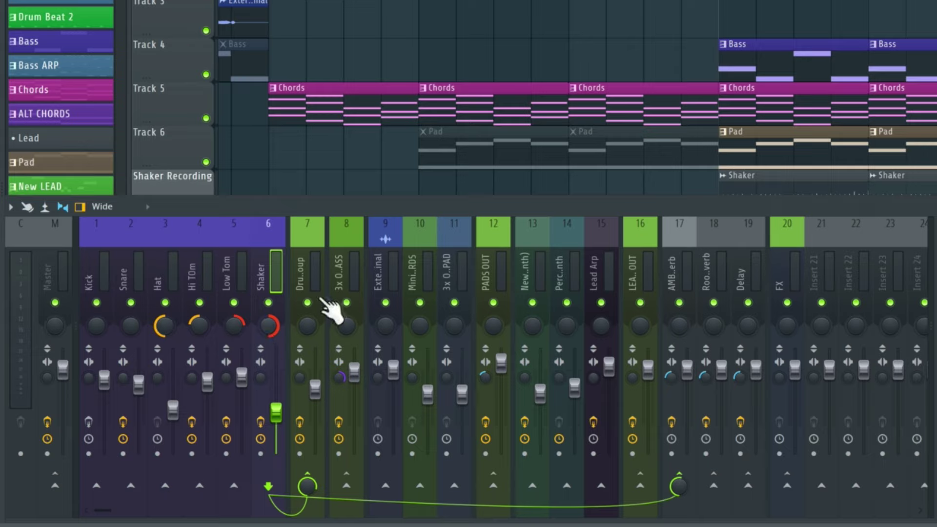
Play the full mix and bring the Arp Lead clips on Track 12 into view in the playlist.
click(341, 273)
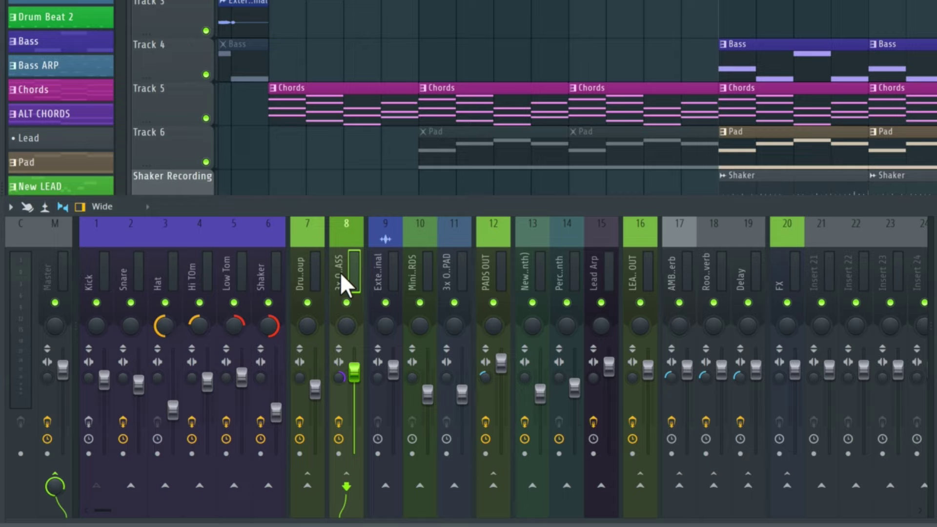
click(636, 277)
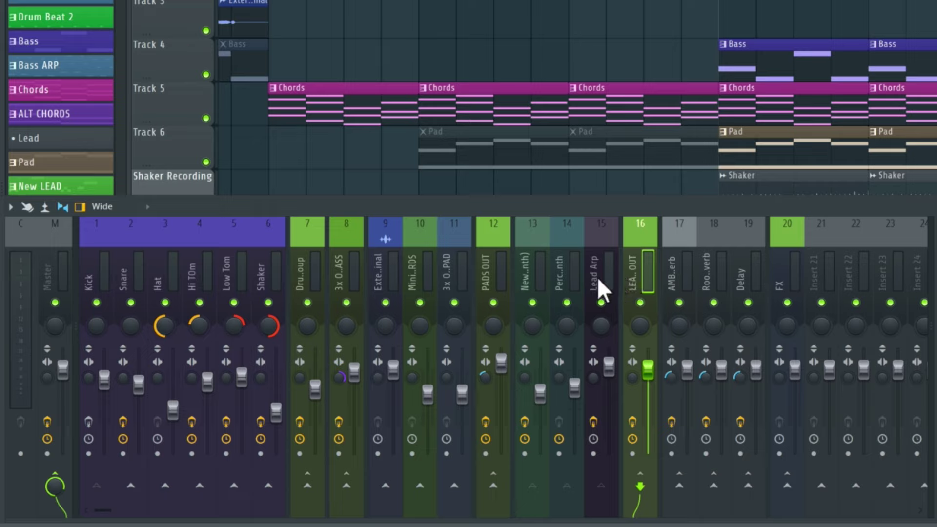
key(space)
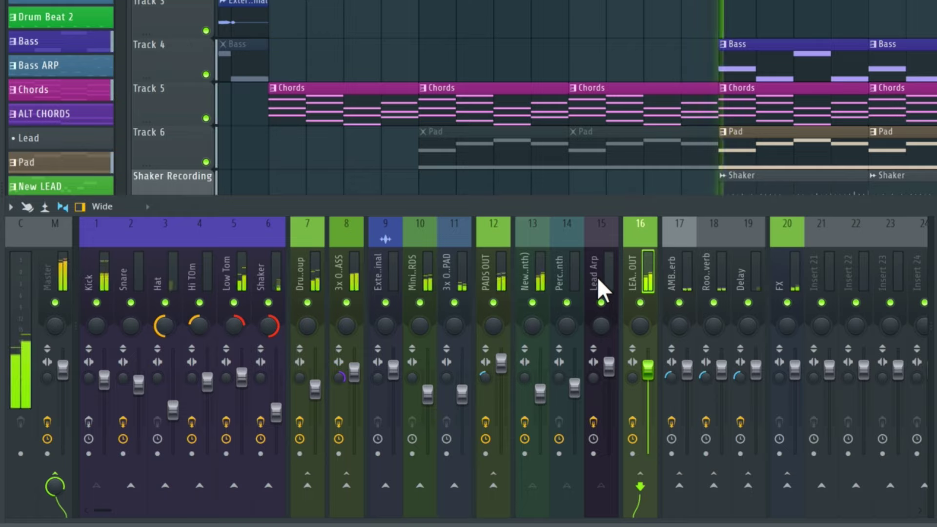
scroll(645, 117, down, 4)
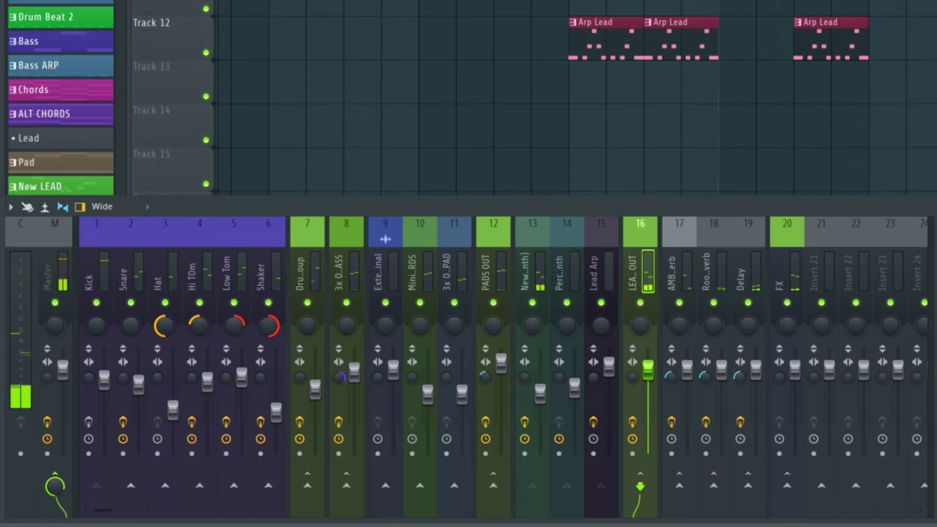
key(F9)
key(F9)
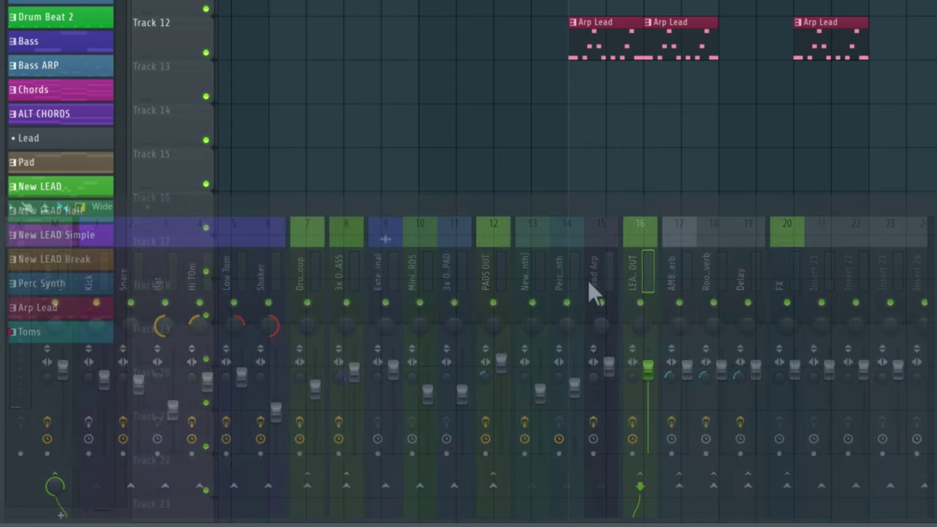
Solo the Lead Arp mixer track, listen to its Arp Lead part, and restore the other tracks.
click(597, 280)
key(s)
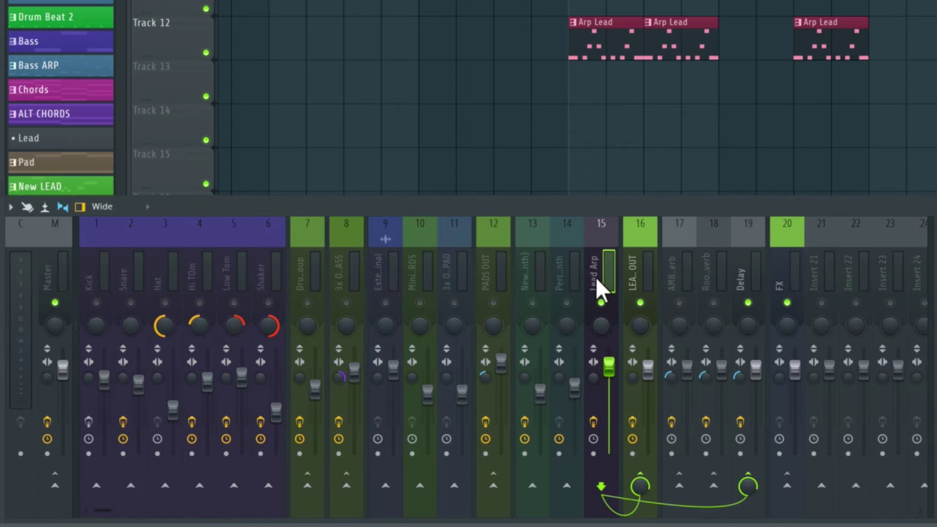
key(space)
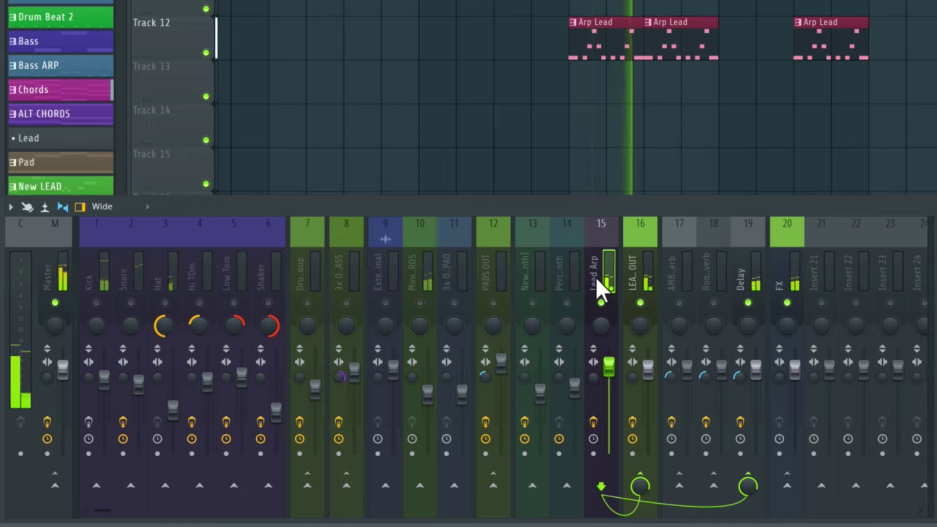
key(space)
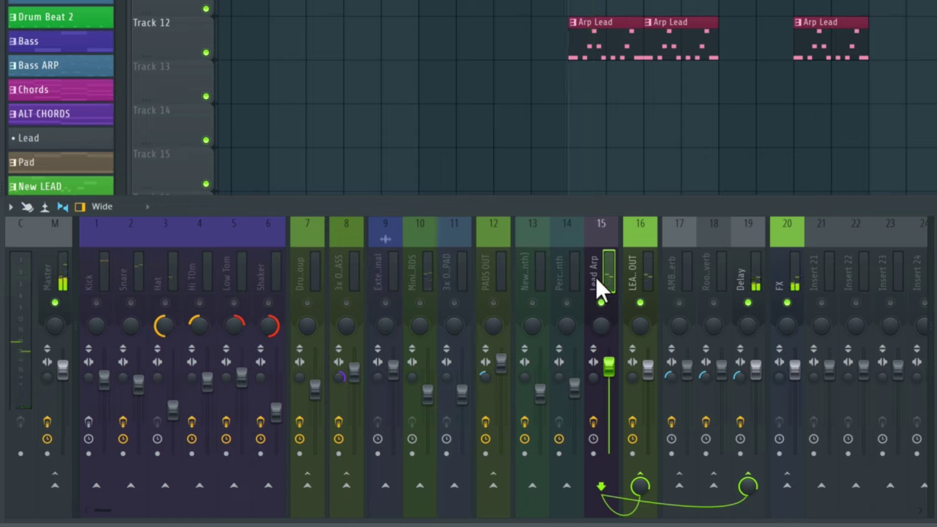
key(s)
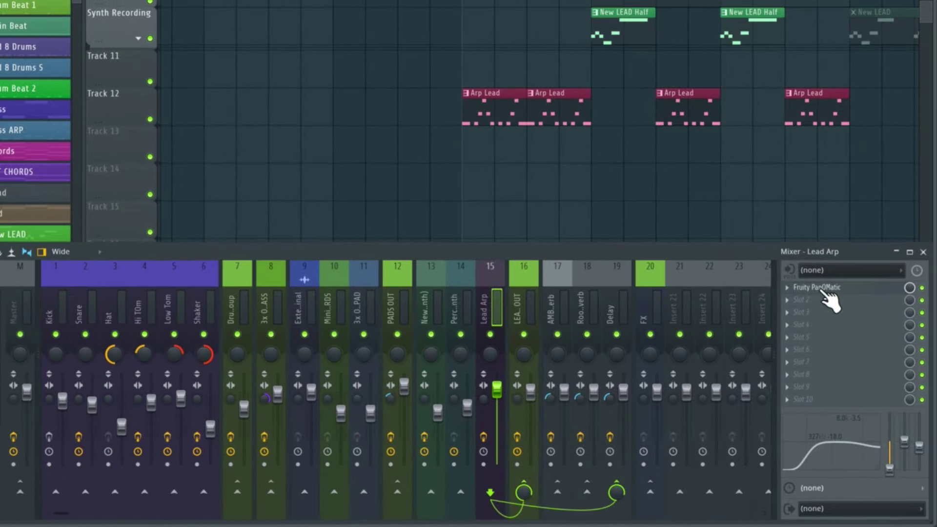
Check the Lead Arp's existing Fruity PanOMatic and add another Fruity PanOMatic in its second effect slot.
click(823, 288)
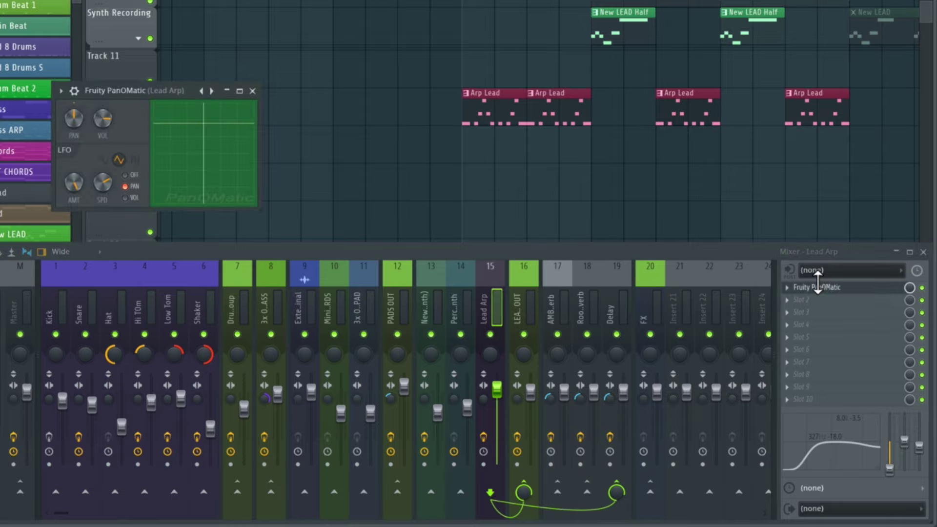
click(819, 286)
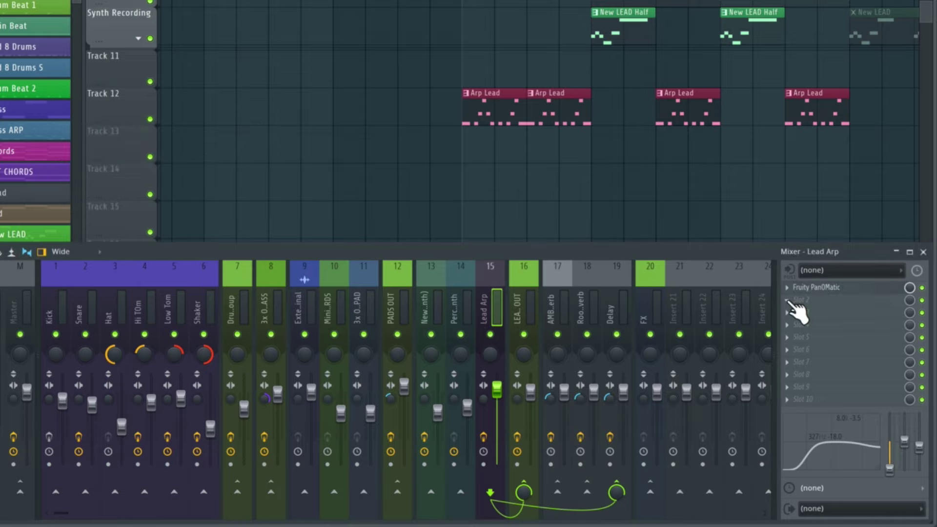
click(789, 301)
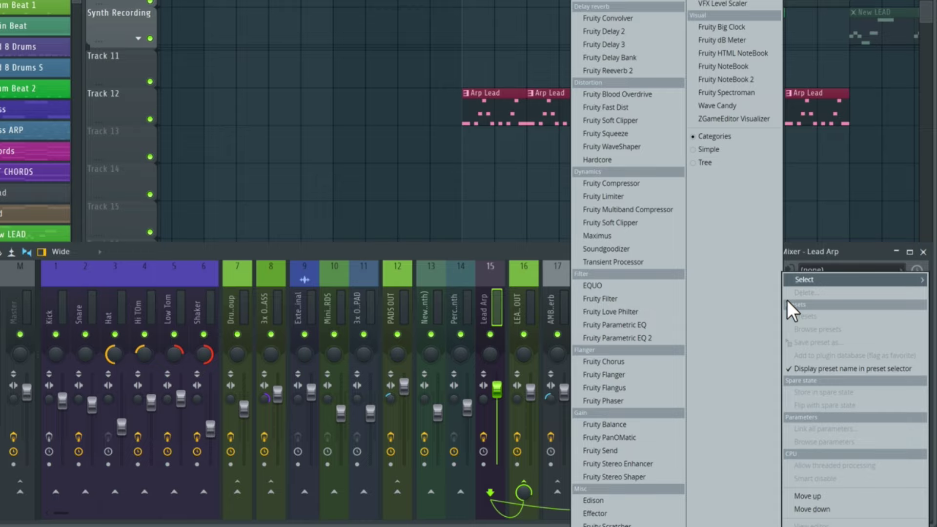
click(610, 438)
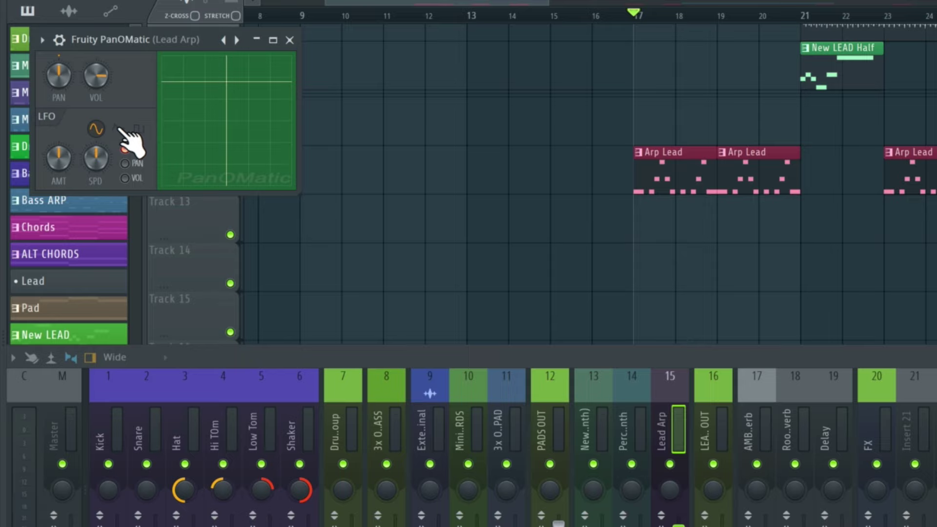
click(289, 41)
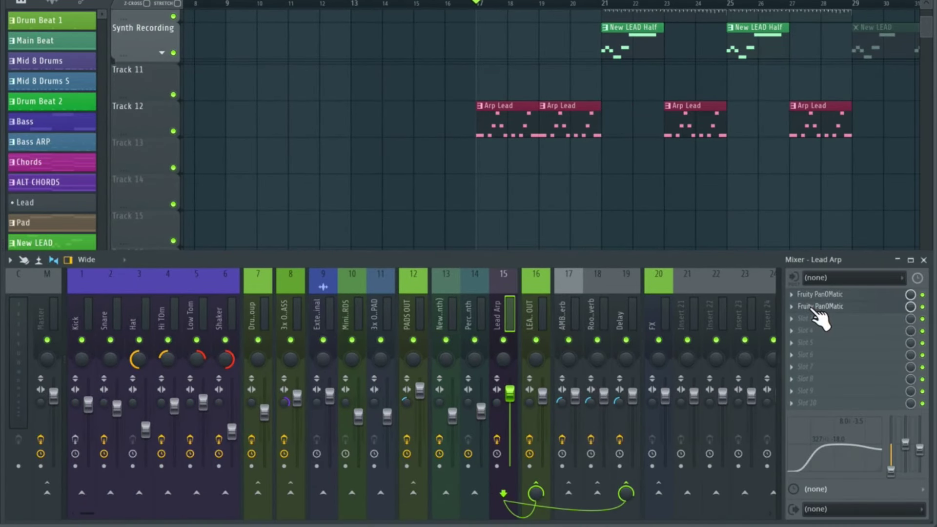
Delete the extra Fruity PanOMatic from the Lead Arp's second effect slot.
click(811, 307)
click(810, 306)
click(791, 306)
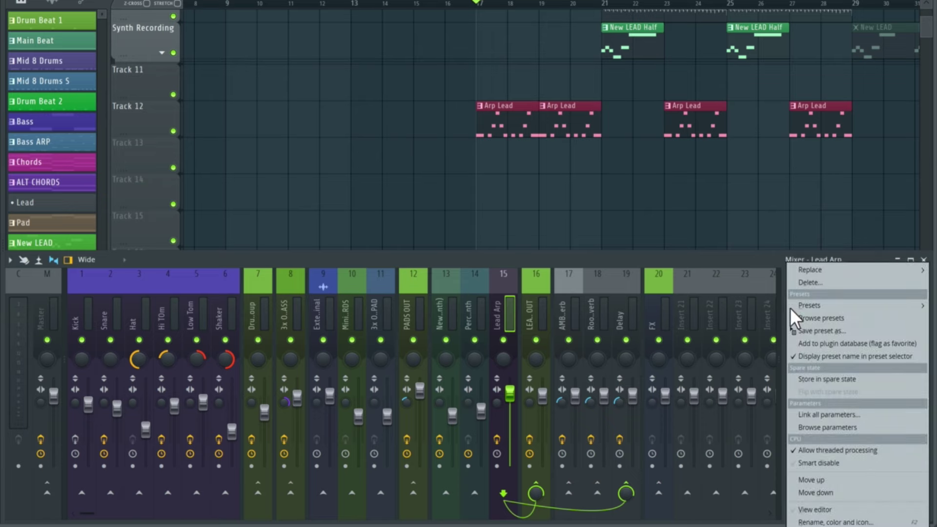
click(826, 281)
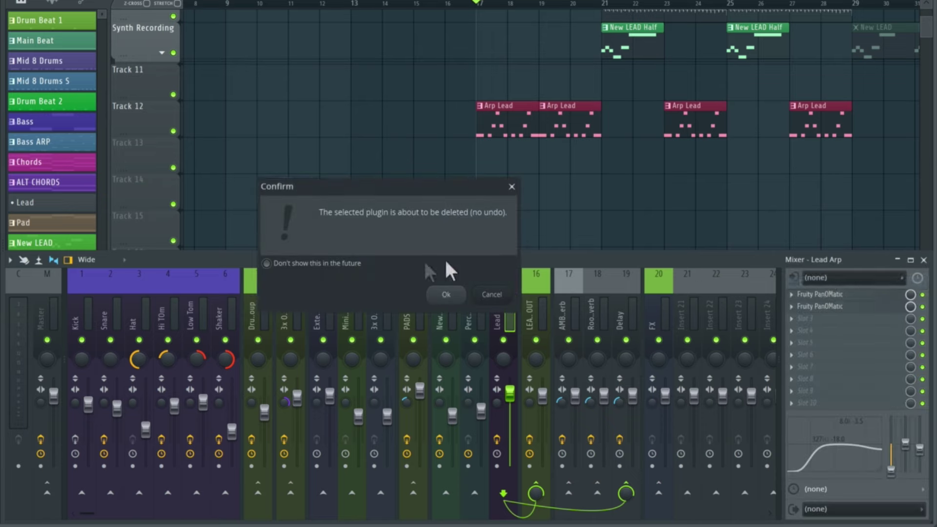
click(447, 295)
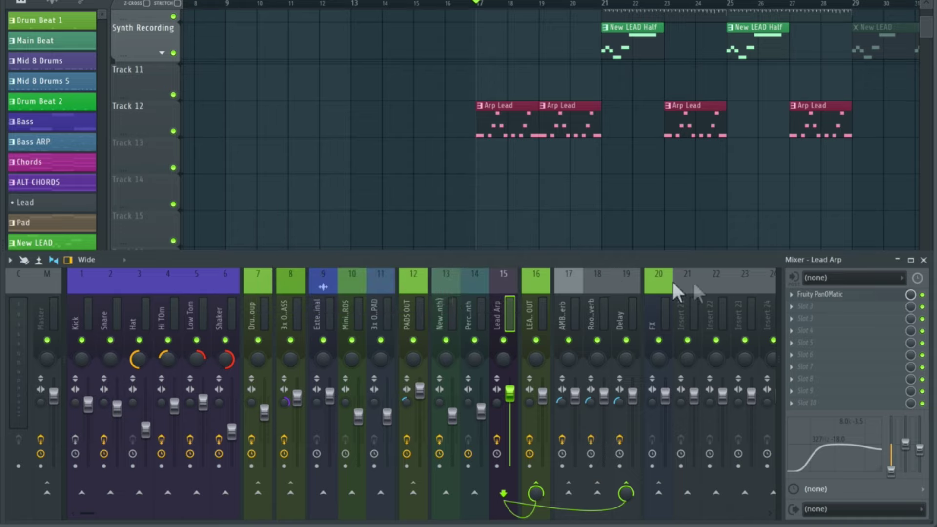
Switch the LFO target of the Lead Arp's Fruity PanOMatic to volume and play the song.
click(805, 294)
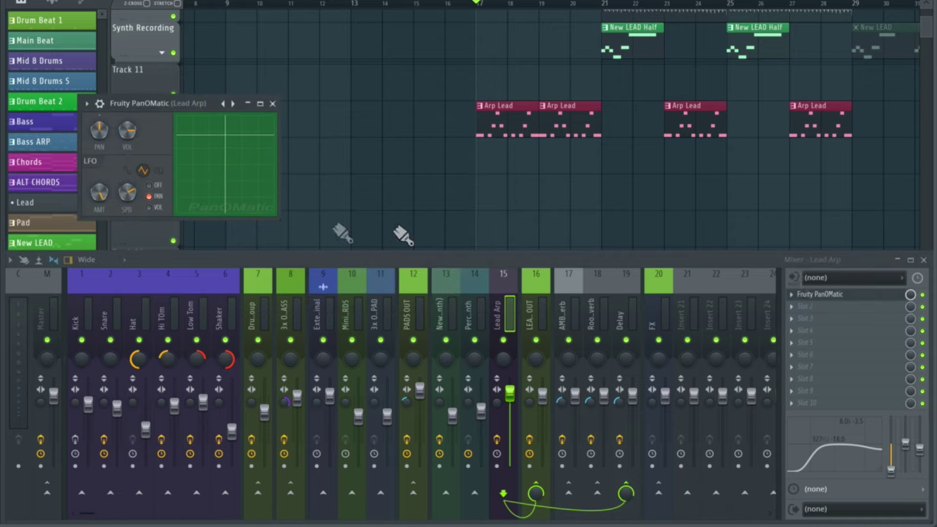
click(161, 207)
key(space)
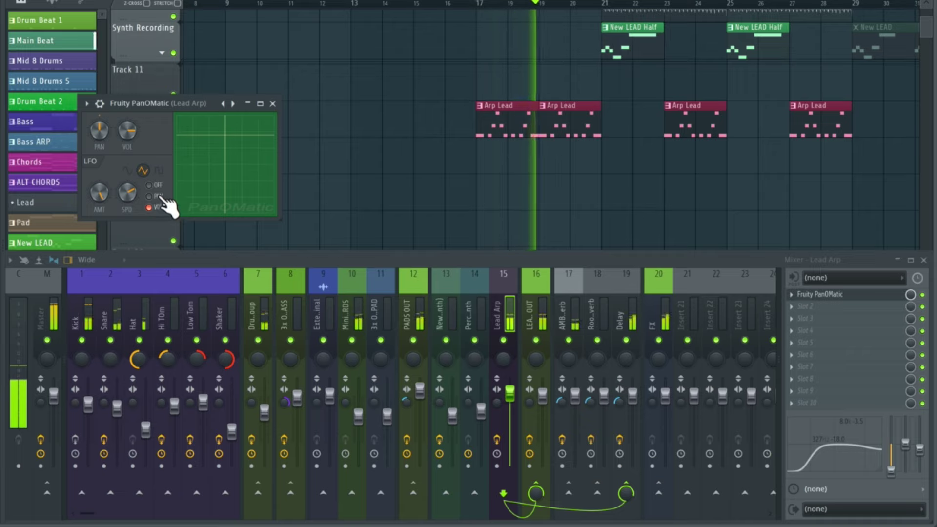
Switch the LFO target of the Lead Arp's Fruity PanOMatic back to pan and play the song.
key(space)
click(162, 197)
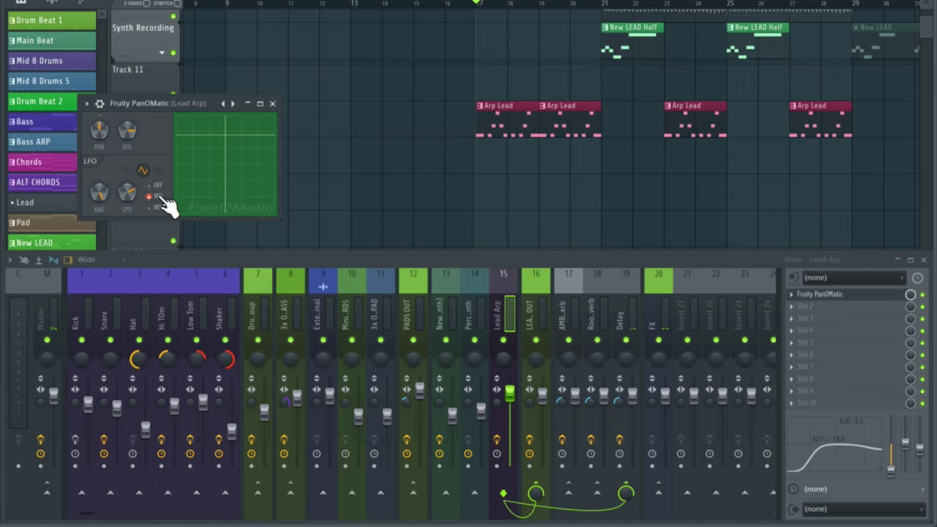
key(space)
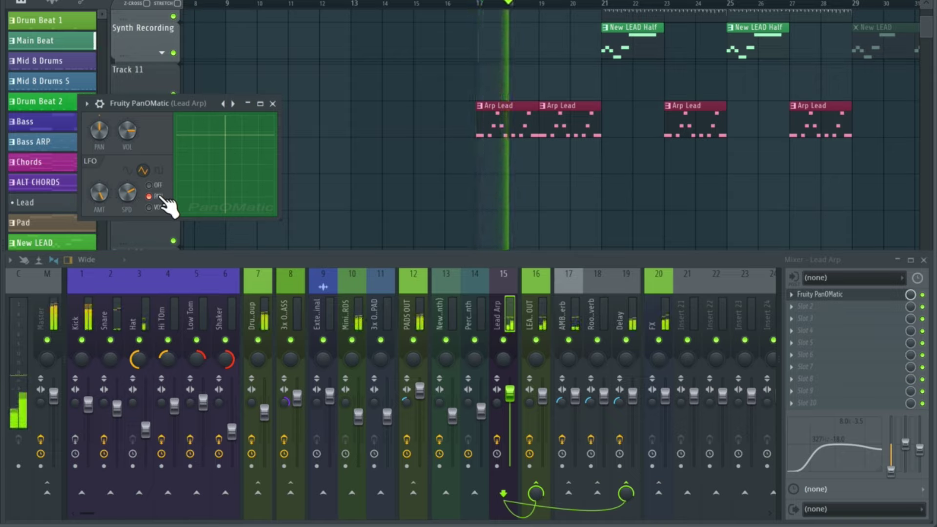
Try the square LFO shape in Fruity PanOMatic during playback, return to the triangle shape, and listen to the song again.
click(158, 170)
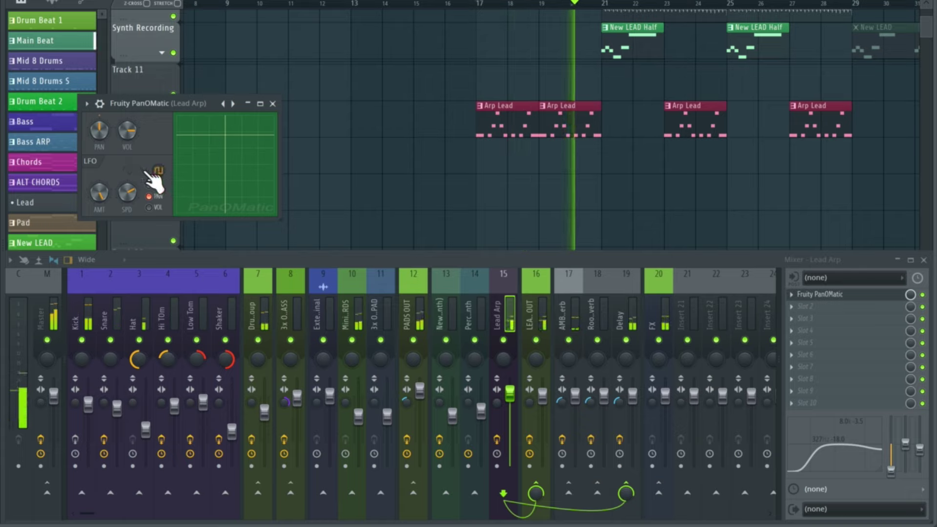
click(142, 170)
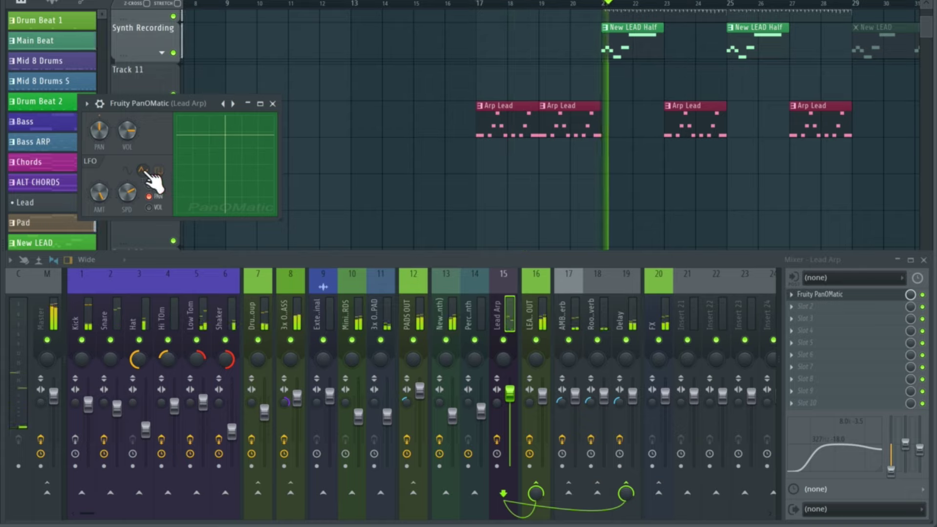
key(space)
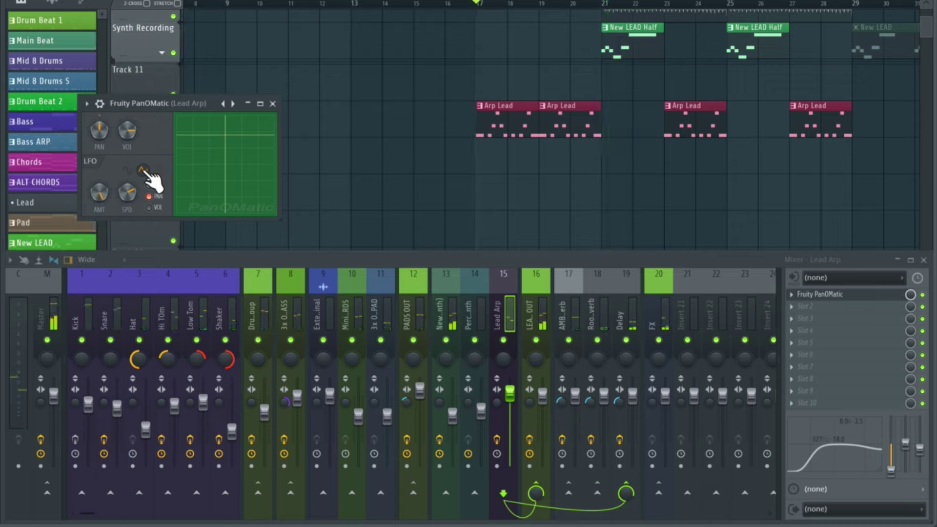
key(space)
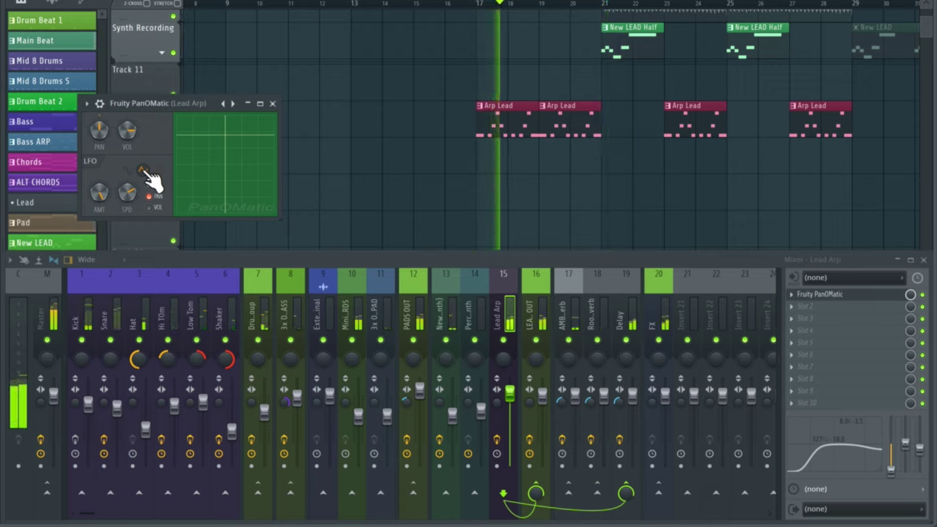
key(space)
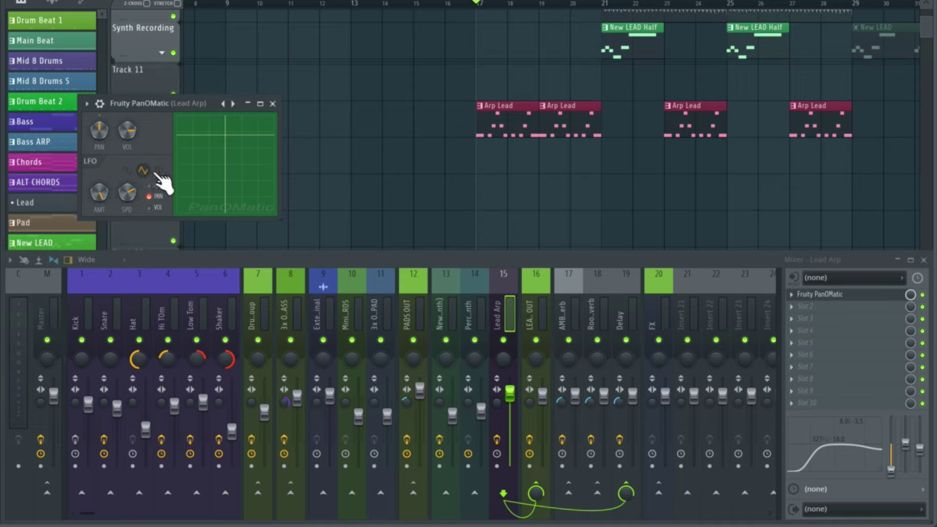
Show the square LFO shape once more, restore the triangle shape, and close Fruity PanOMatic.
click(160, 170)
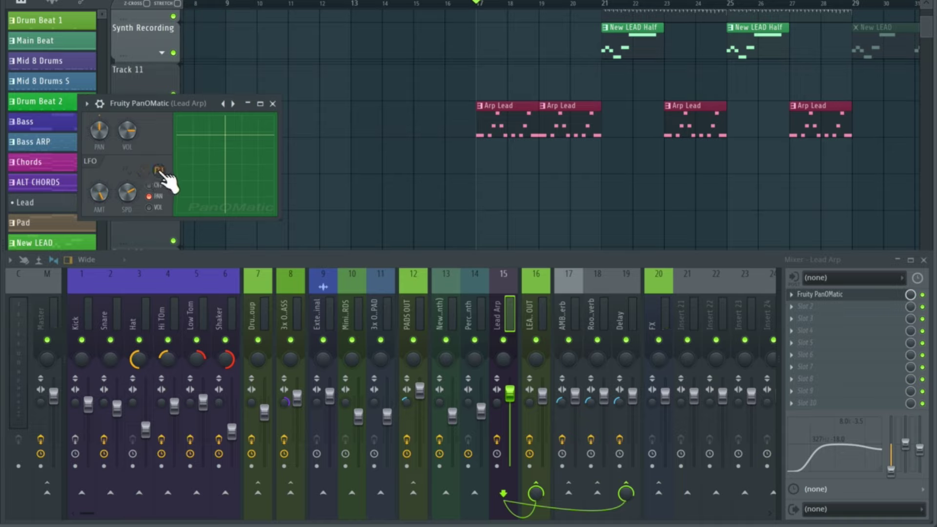
click(142, 170)
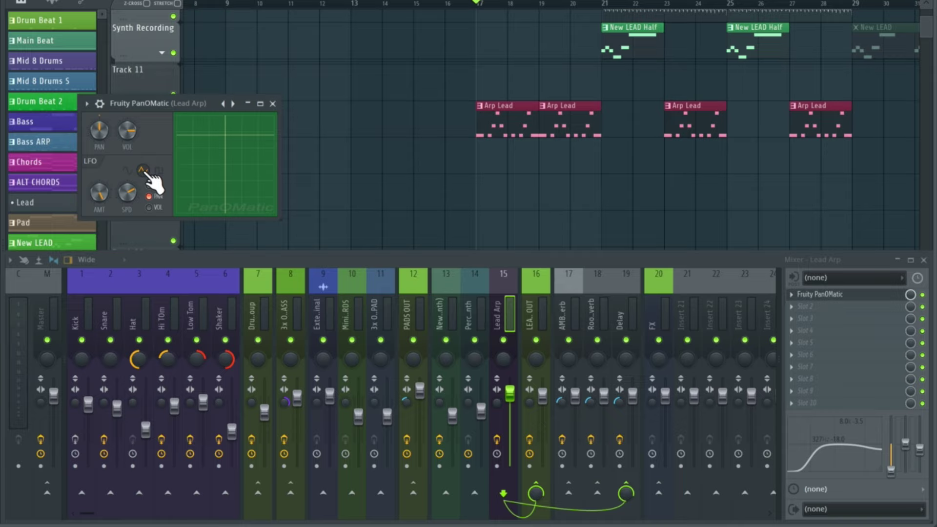
key(Escape)
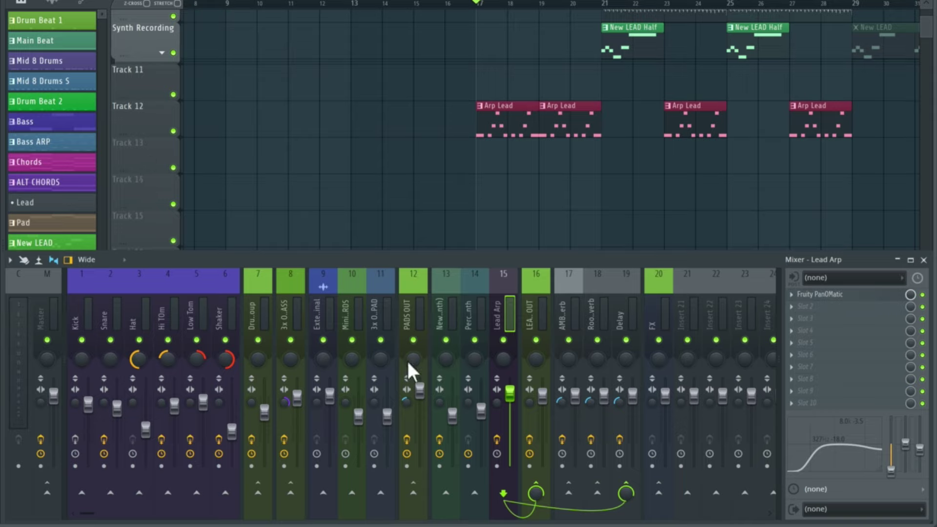
Play the song and try a higher volume level on the PADS OUT mixer track.
key(space)
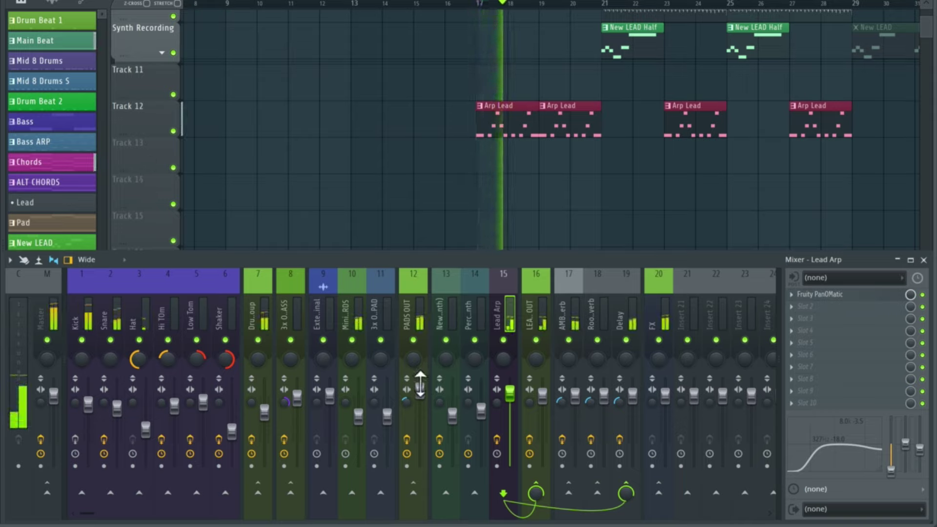
click(418, 379)
drag(421, 384, 422, 370)
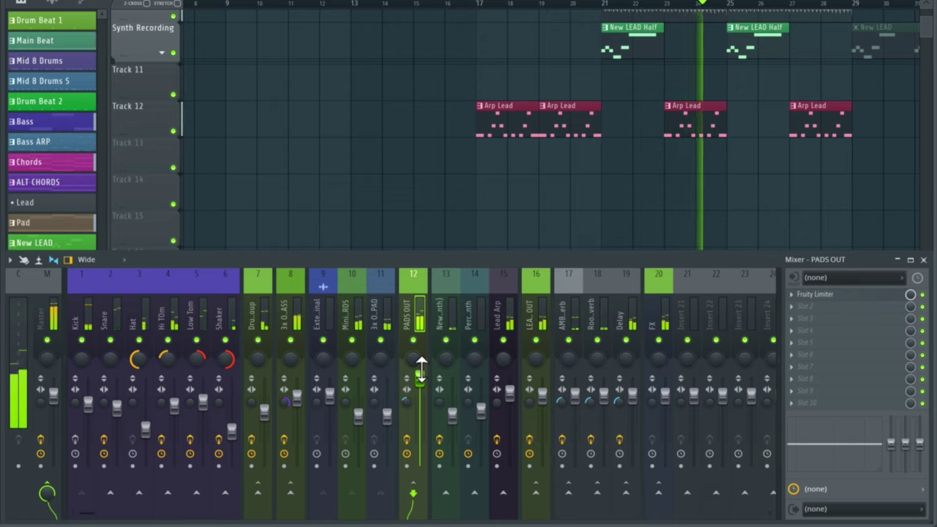
key(space)
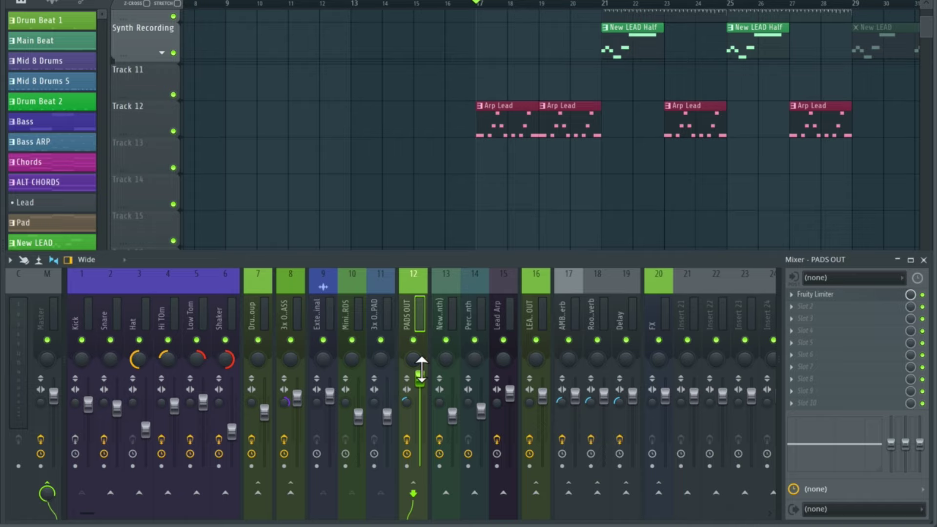
Set the playback position to bar 21 and listen to the song from there with the mixer shown.
key(F9)
click(603, 4)
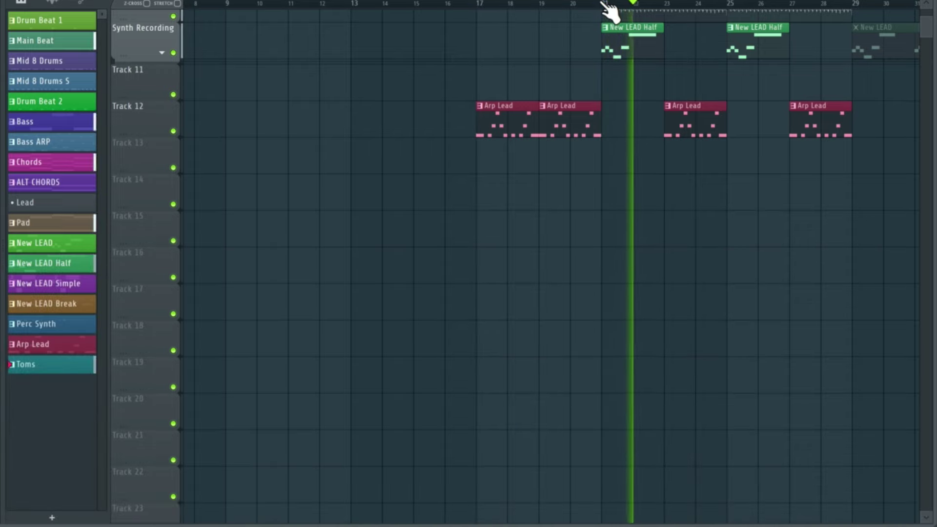
key(F9)
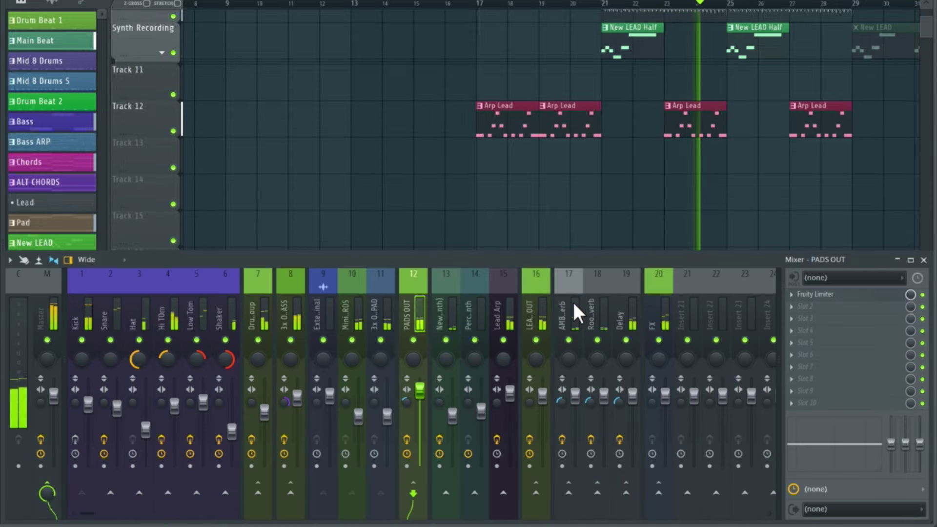
key(space)
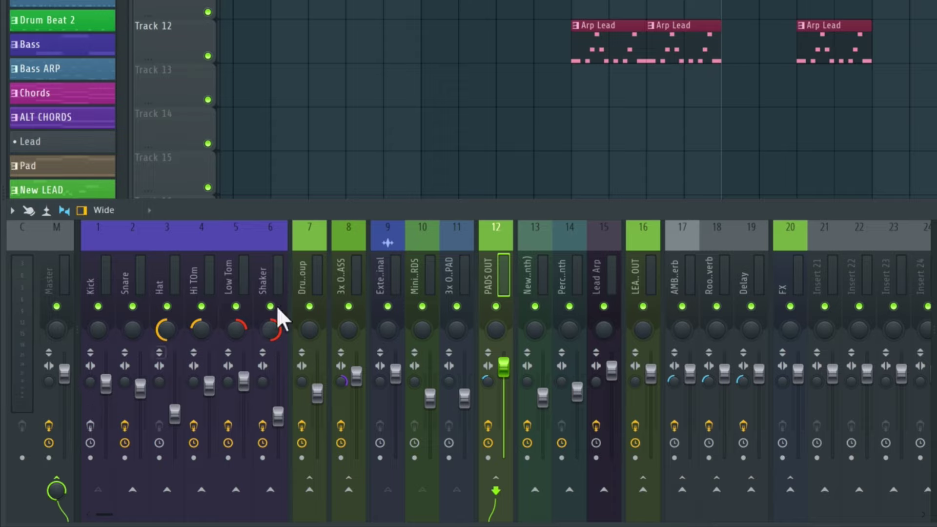
Mute mixer tracks 8, 12 (PADS OUT), 16 and 20 (FX) and listen to the remaining tracks.
click(349, 306)
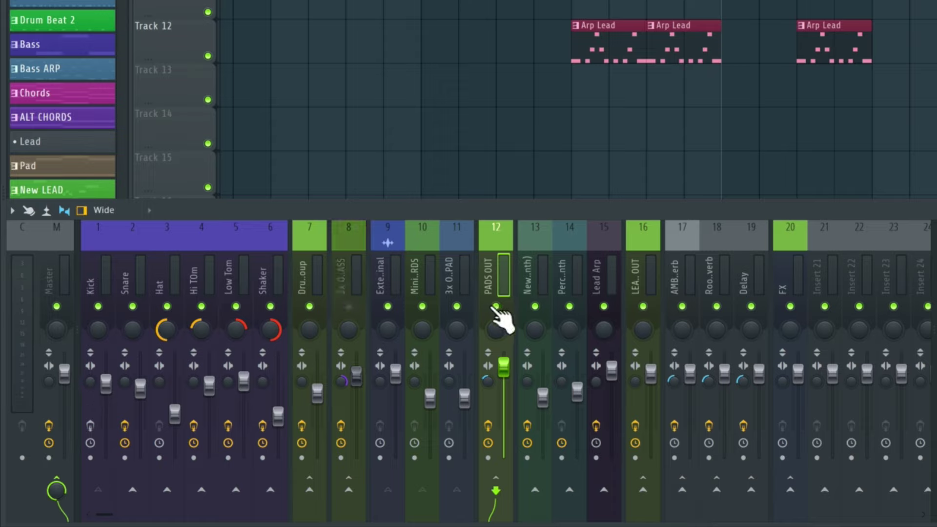
click(495, 306)
click(643, 306)
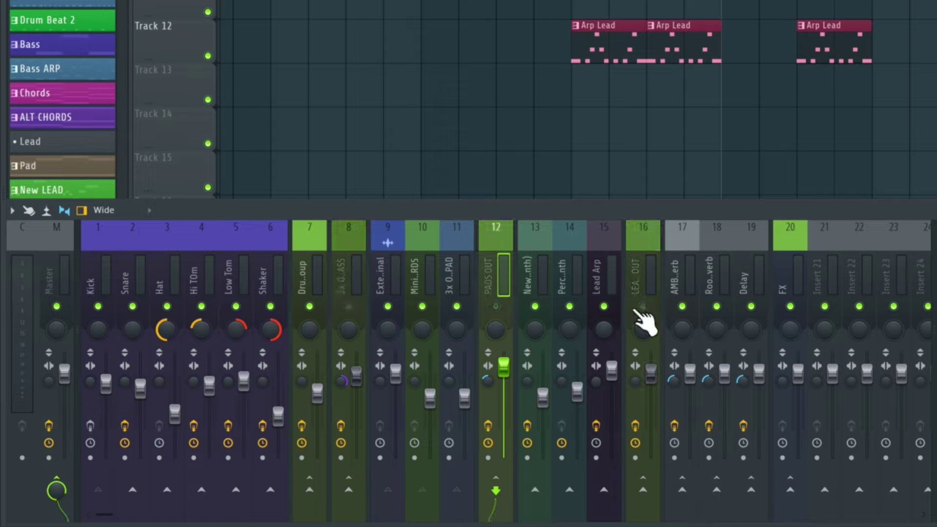
click(790, 306)
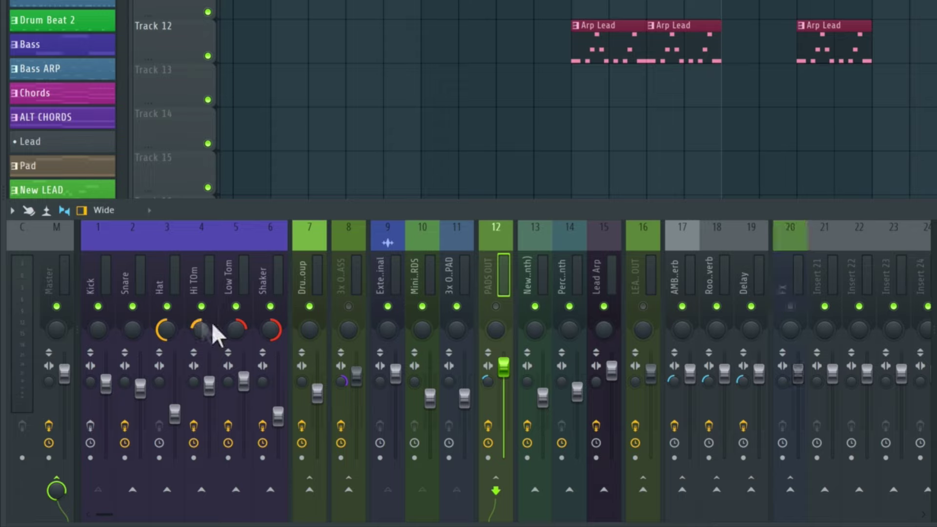
key(space)
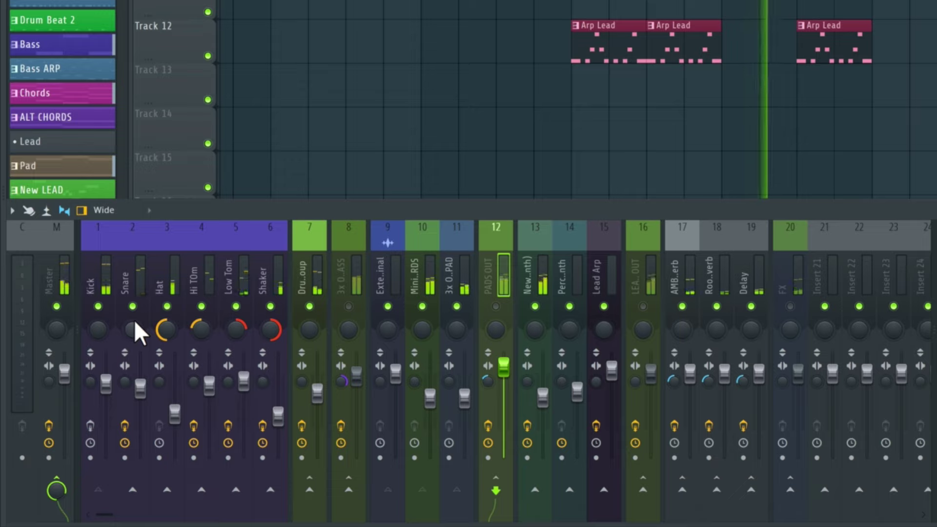
key(space)
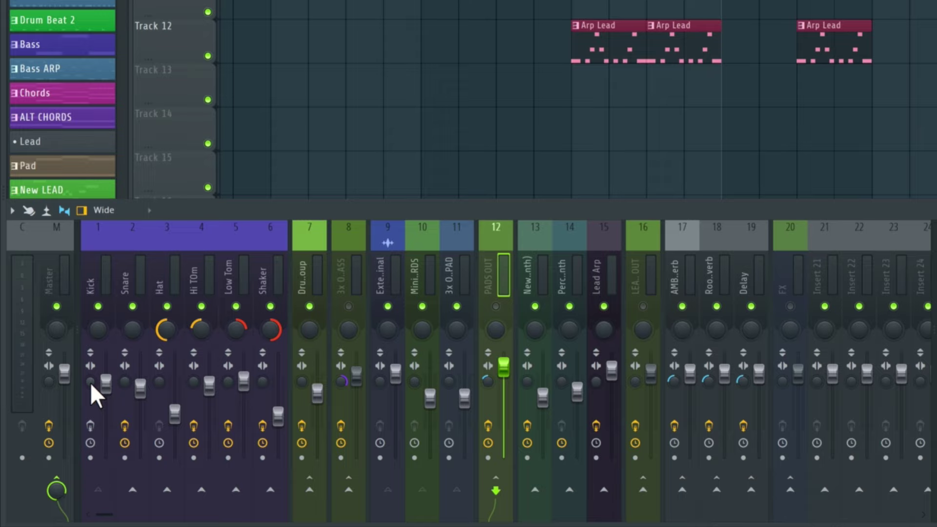
Mute the Snare, Hat, Hi TOm, Low Tom and Shaker tracks, leaving only the Kick active among the drums.
click(133, 306)
click(167, 307)
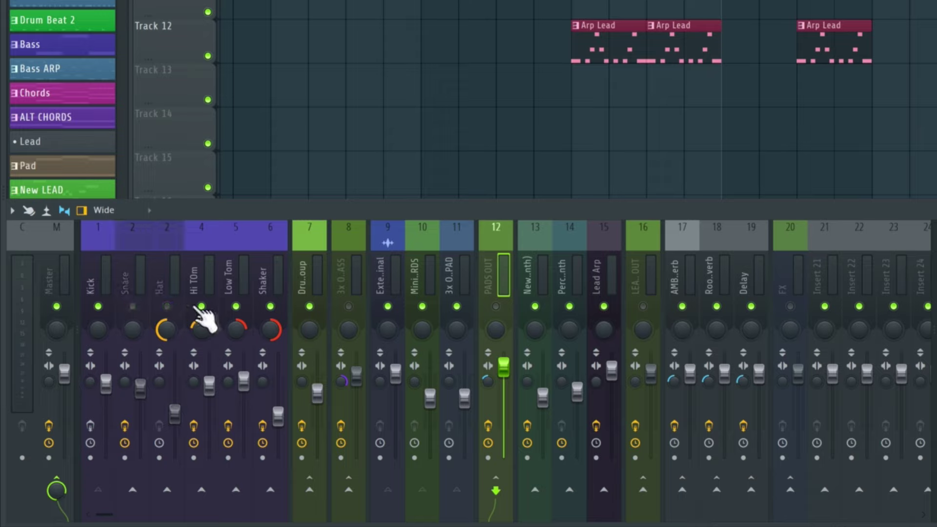
click(201, 306)
click(236, 306)
click(270, 306)
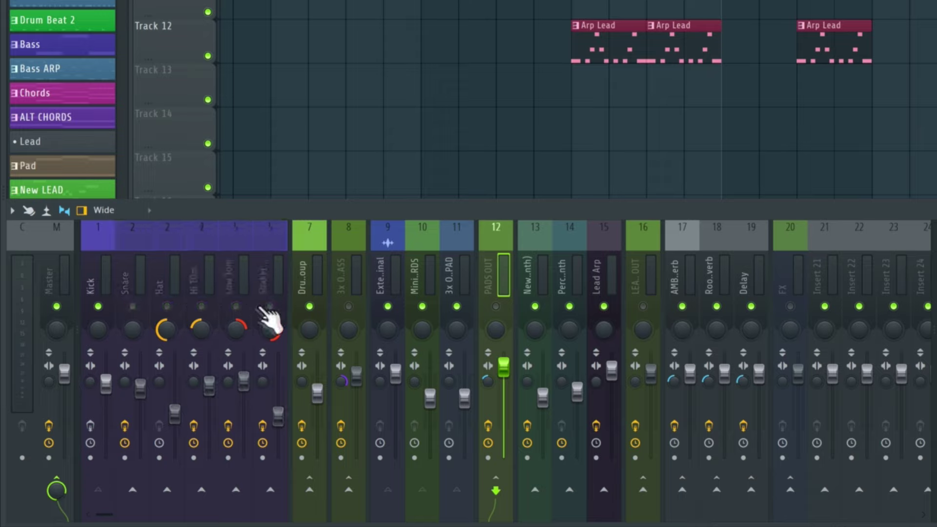
Play the song and compare merged and separated stereo settings on the Kick track.
key(space)
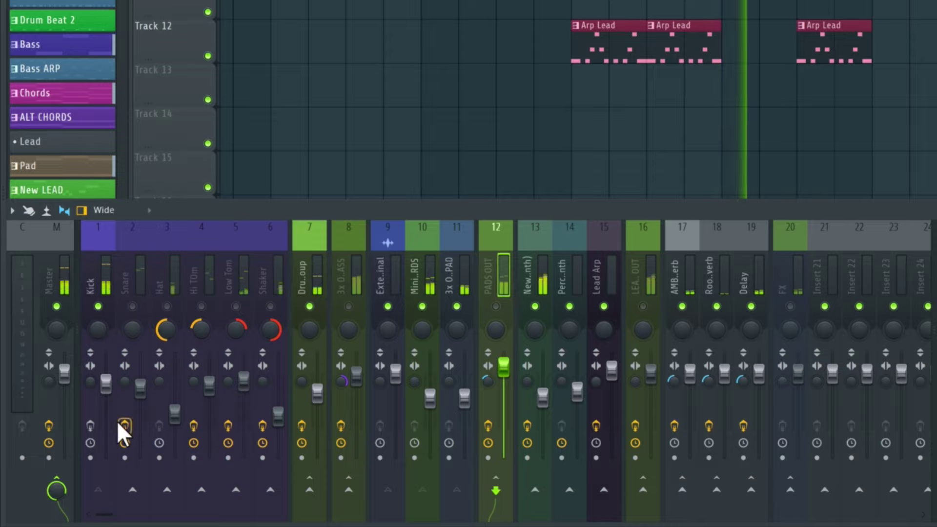
click(92, 383)
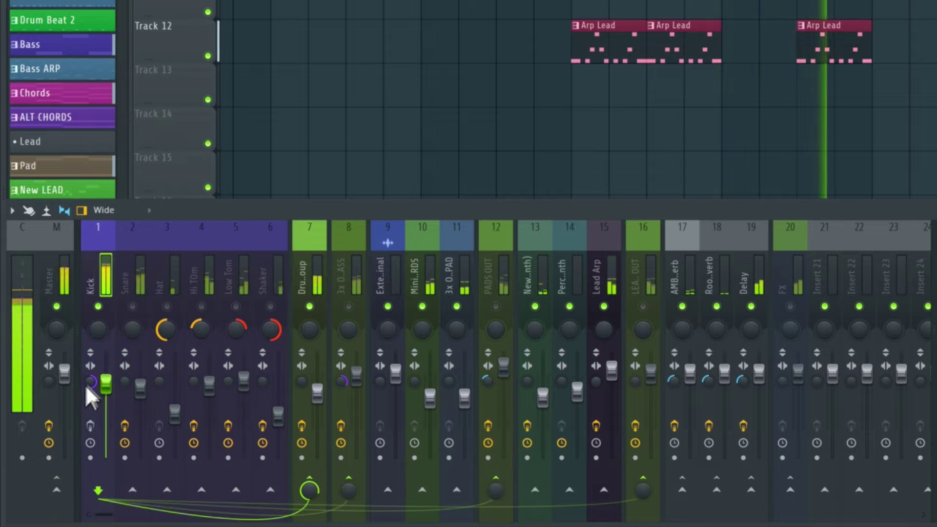
drag(89, 380, 89, 397)
key(space)
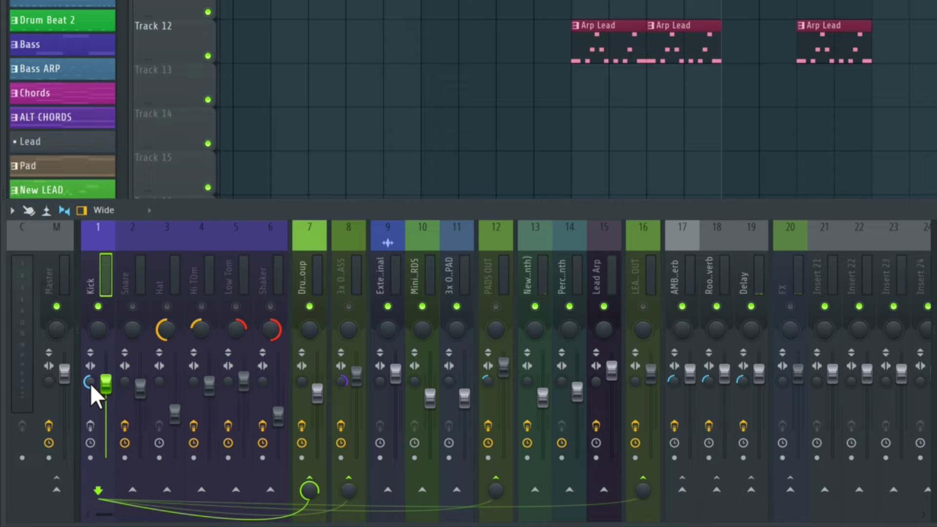
Set the stereo separation of the Kick track to merged and merge the Snare track slightly.
drag(90, 383, 90, 391)
drag(126, 383, 124, 383)
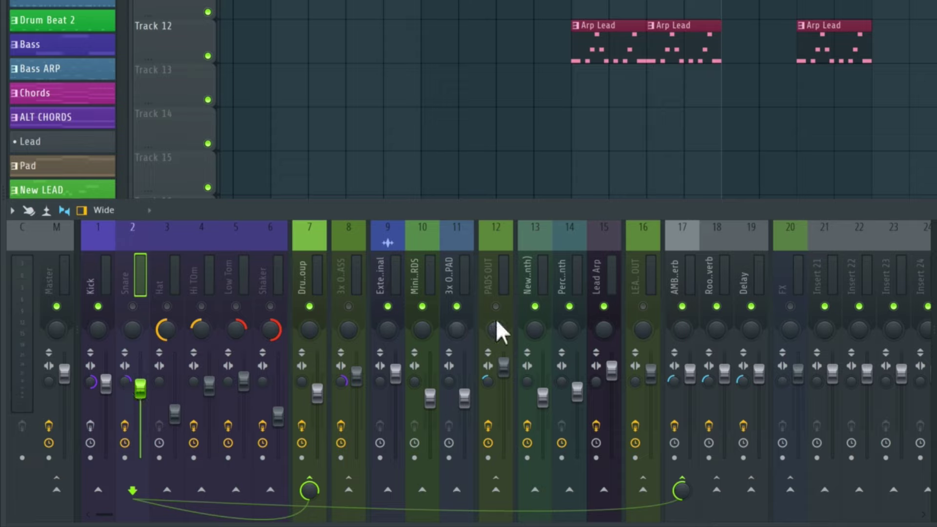
Unmute PADS OUT, try merging its stereo image during playback, and set it back to slightly separated.
click(496, 306)
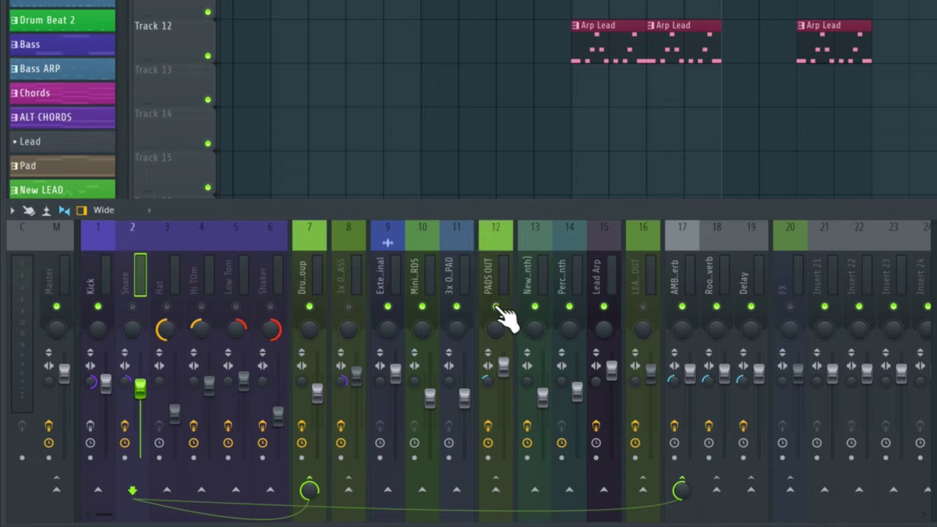
key(space)
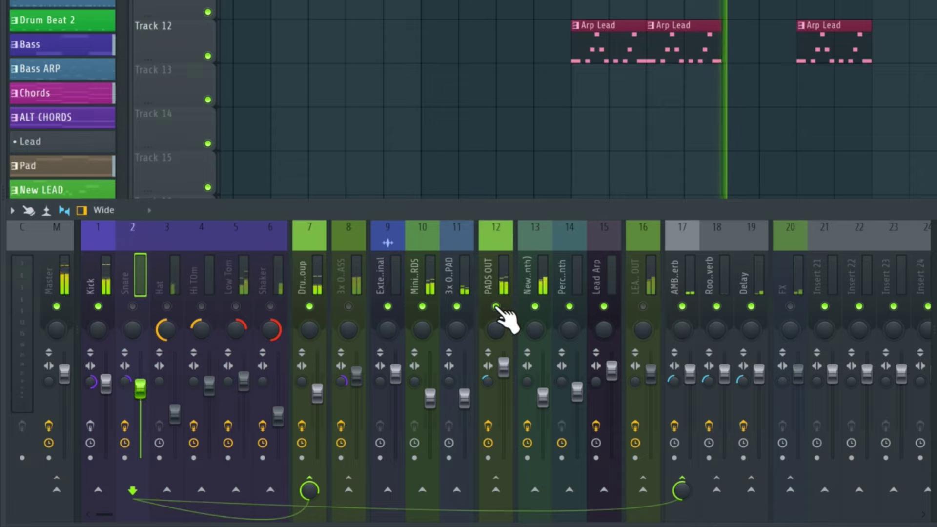
click(488, 384)
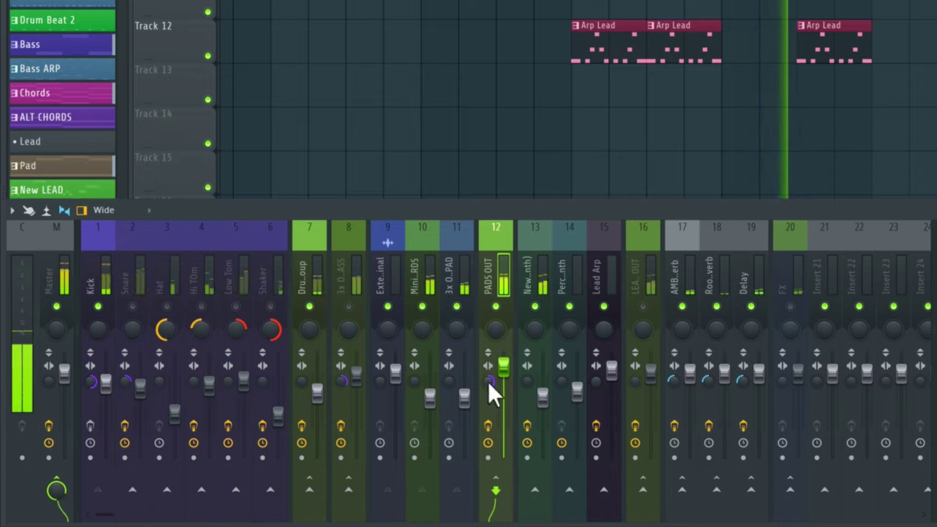
drag(488, 382, 488, 425)
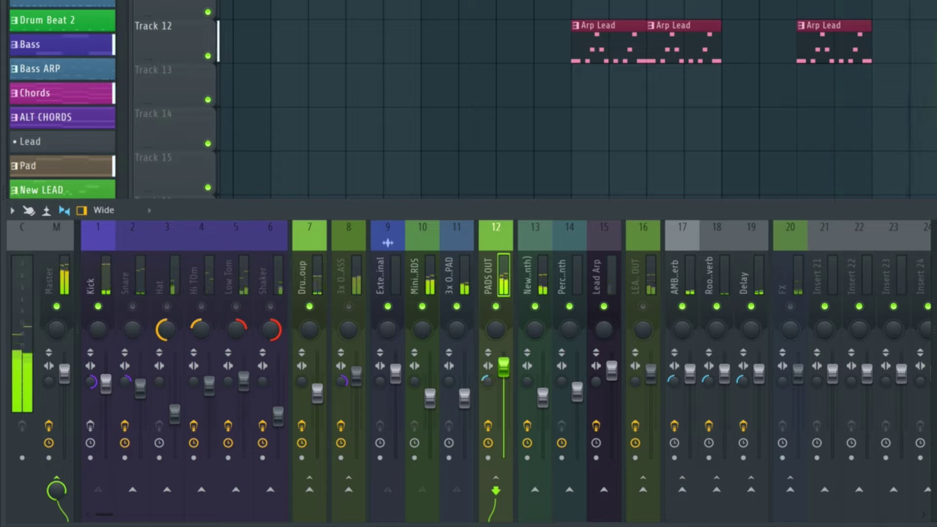
key(space)
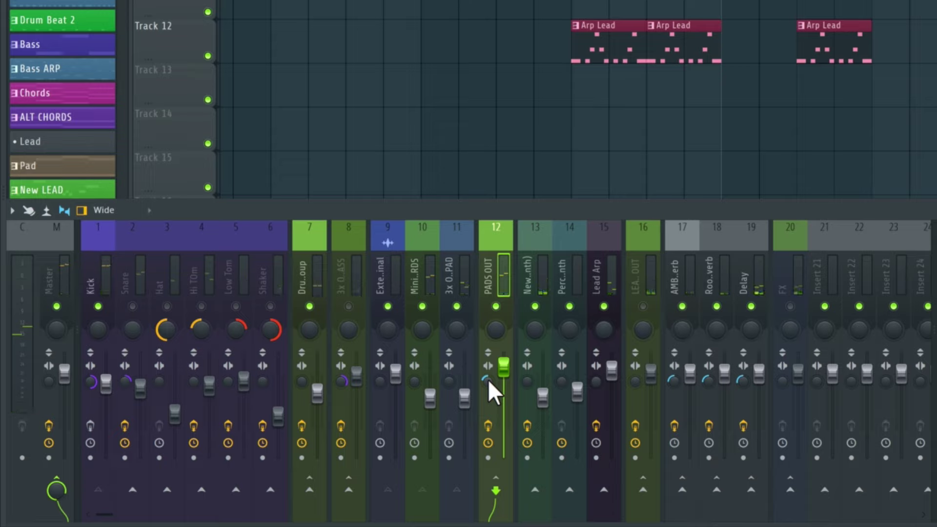